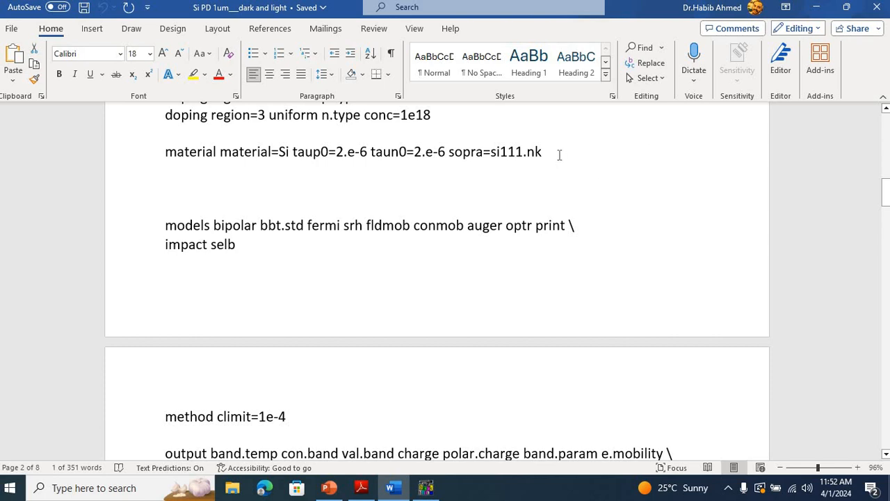
Step: Switch to the Atlas User Manual in Adobe Reader and locate the material statement's Si111.nk file in Table B-40, Contents of SOPRA Database
drag(547, 153, 472, 158)
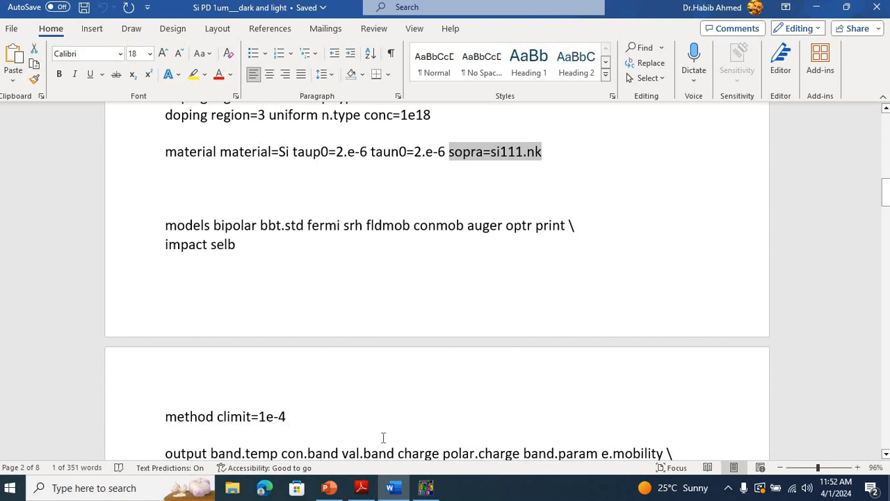
click(362, 490)
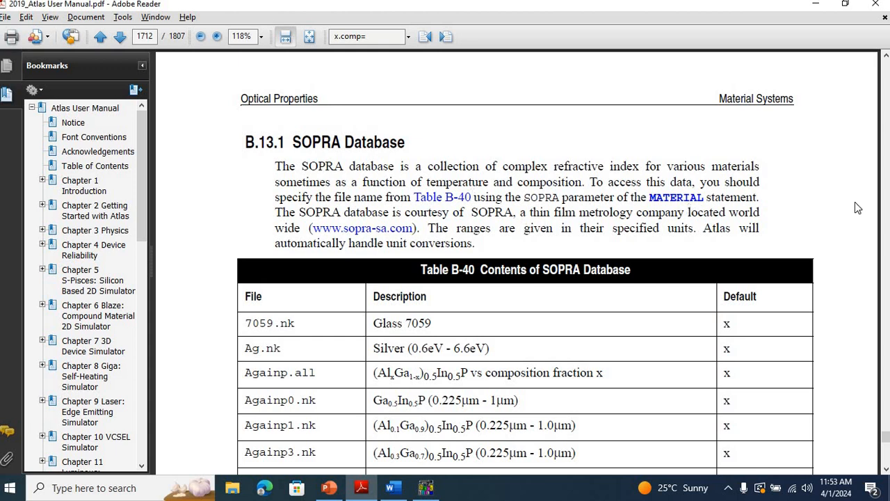
scroll(855, 202, down, 20)
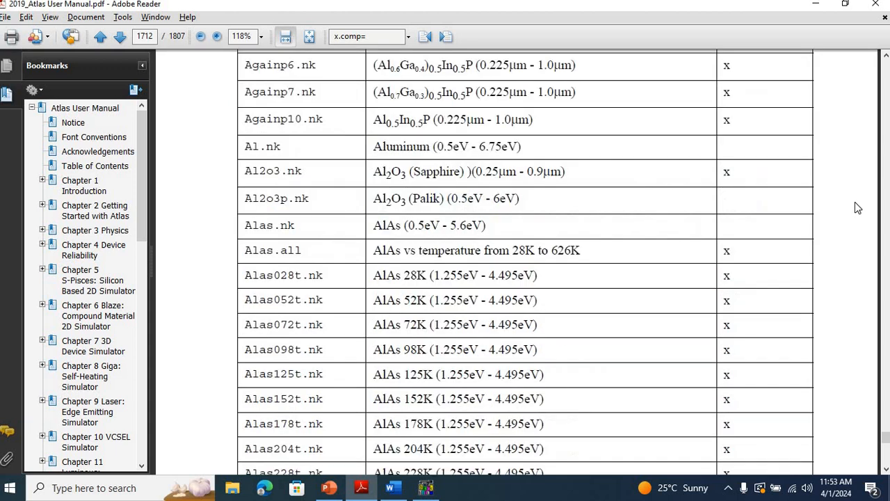
scroll(856, 202, down, 20)
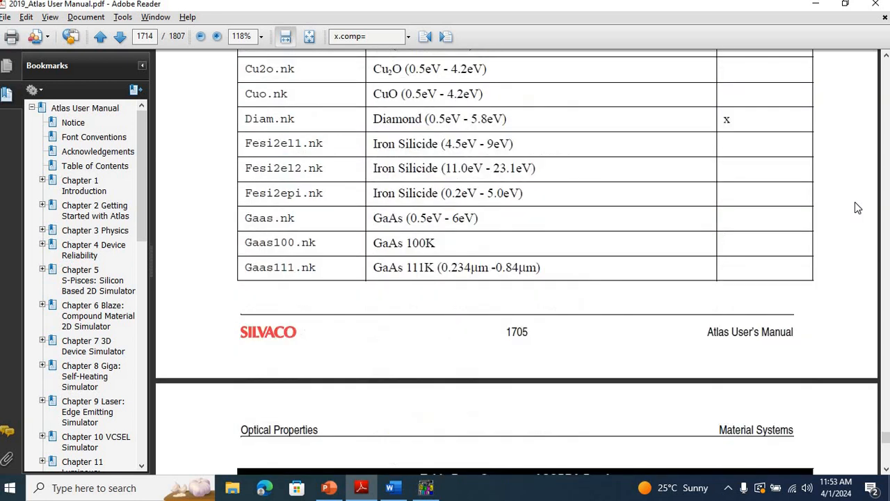
scroll(854, 207, down, 20)
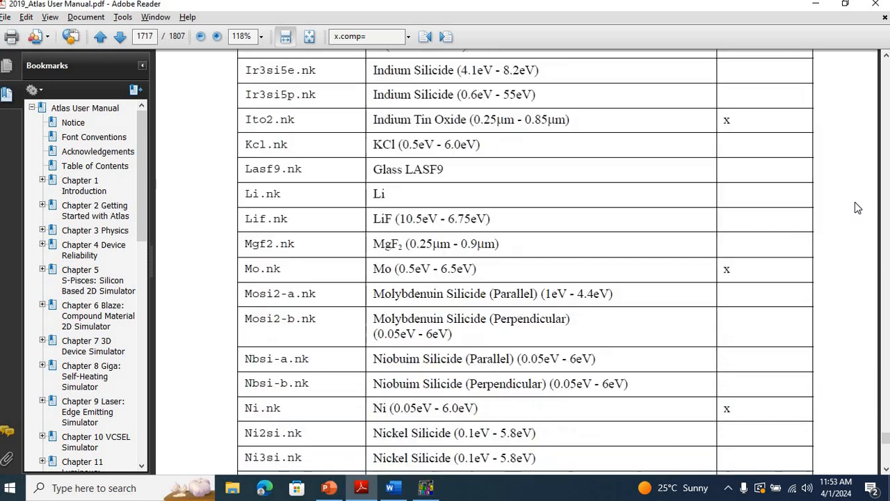
scroll(857, 207, down, 15)
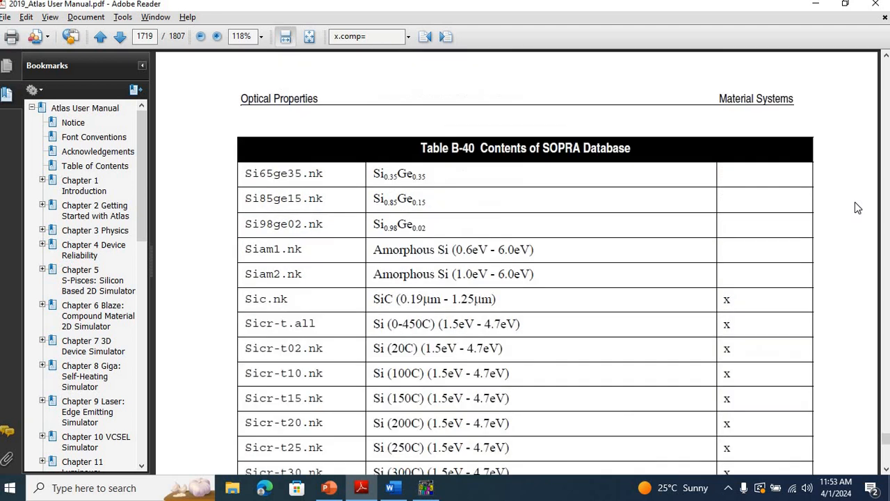
scroll(858, 208, down, 15)
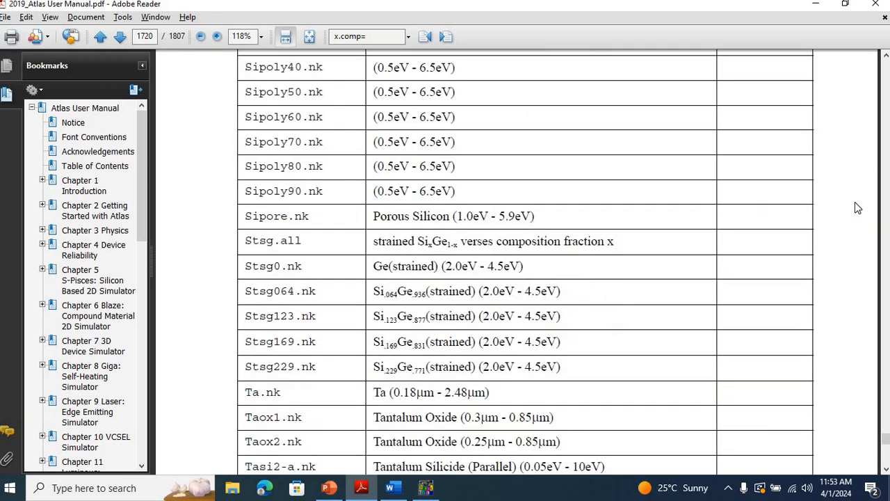
scroll(855, 201, up, 20)
scroll(857, 207, up, 10)
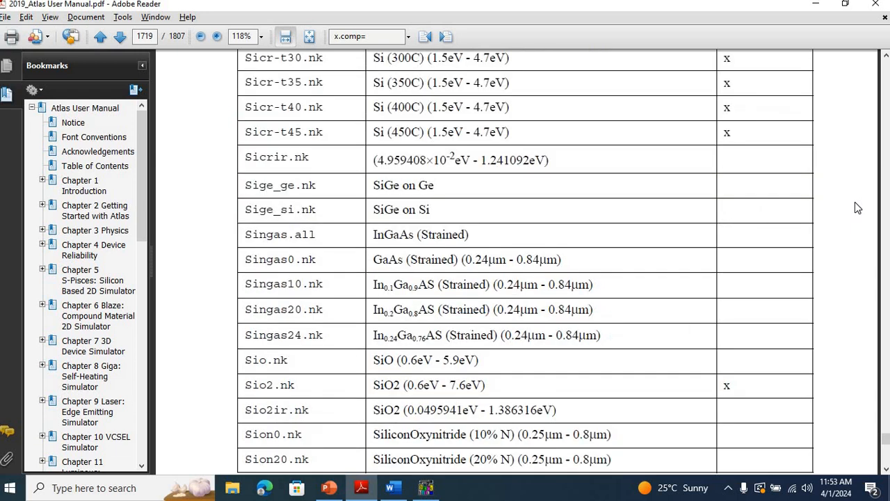
scroll(854, 201, up, 15)
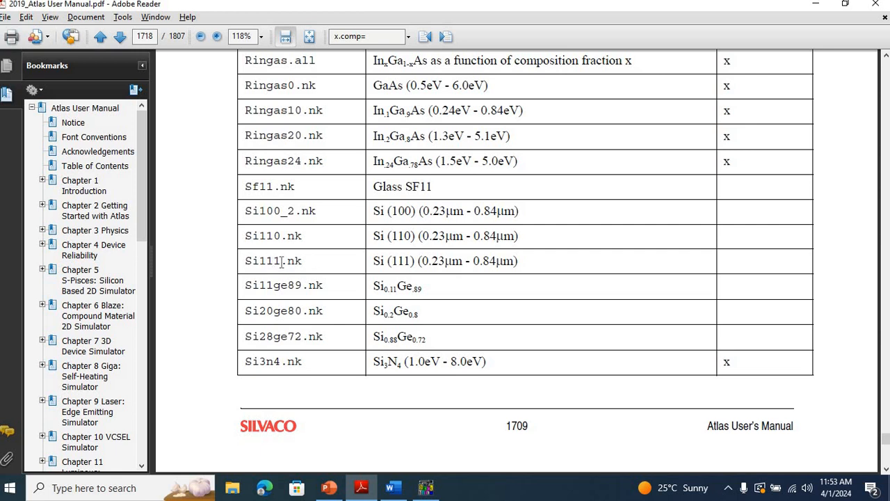
drag(302, 260, 245, 261)
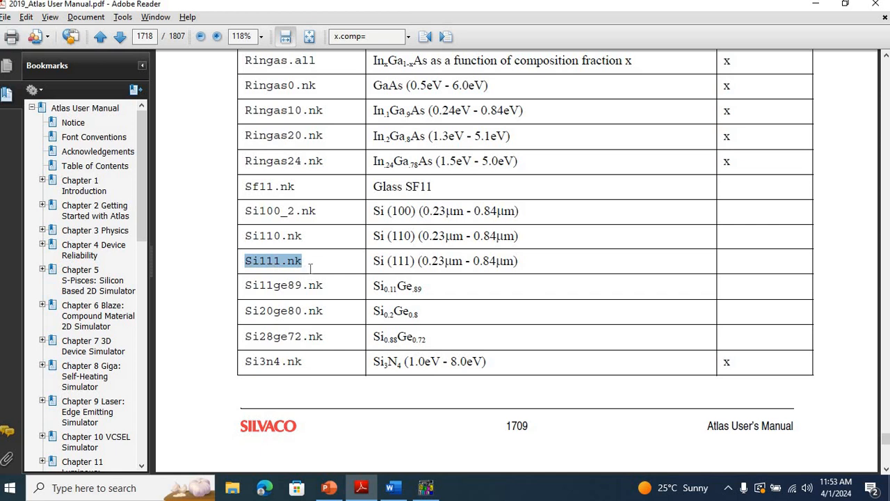
Step: Return to the Word document and examine the optr print options and the impact selb line of the models statement
key(alt+Tab)
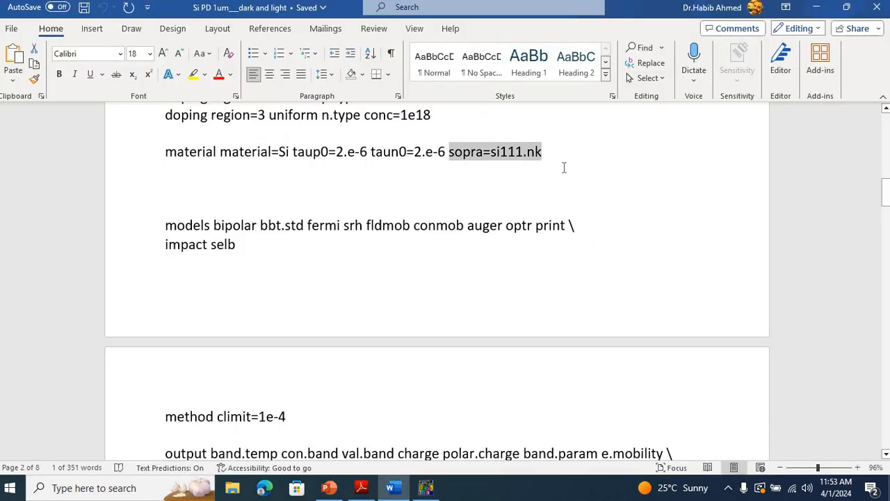
drag(887, 189, 887, 200)
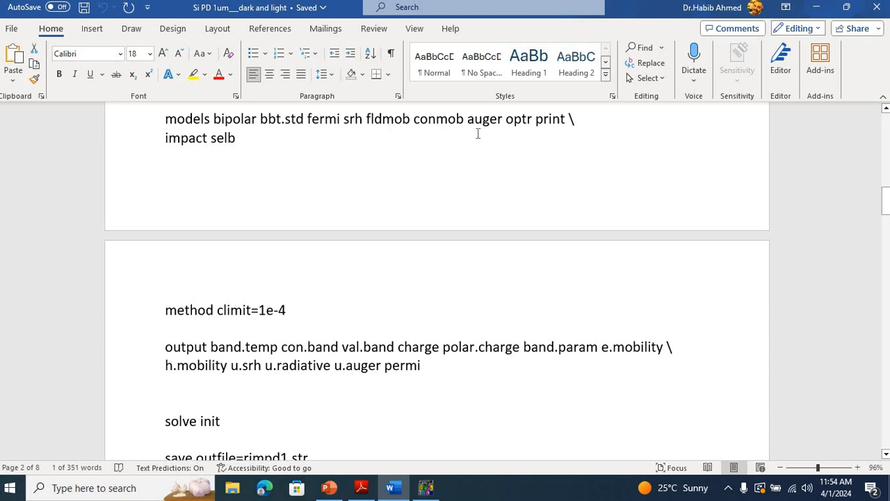
click(536, 121)
drag(511, 120, 568, 122)
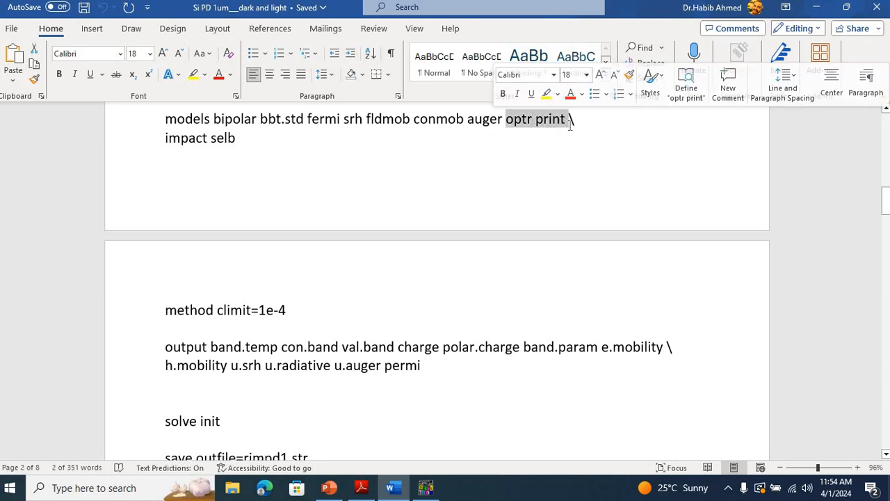
click(250, 143)
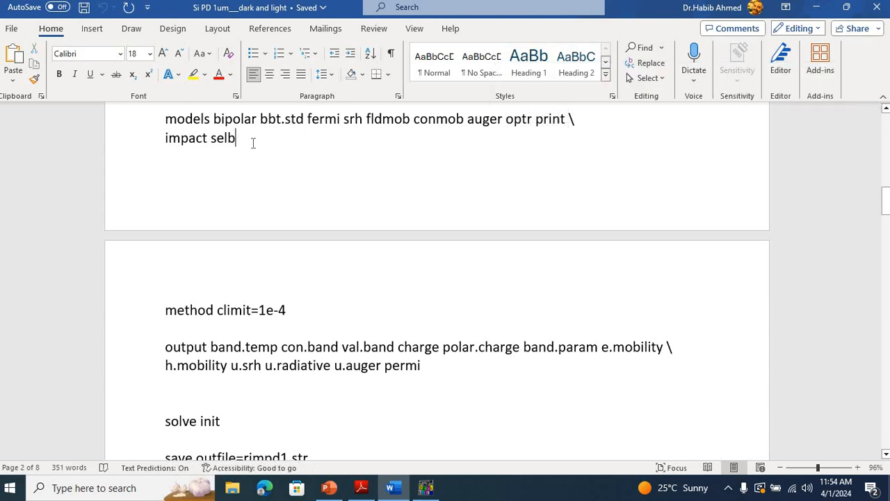
Step: Delete the trailing backslash after print in the models statement and save the document
click(579, 122)
key(BackSpace)
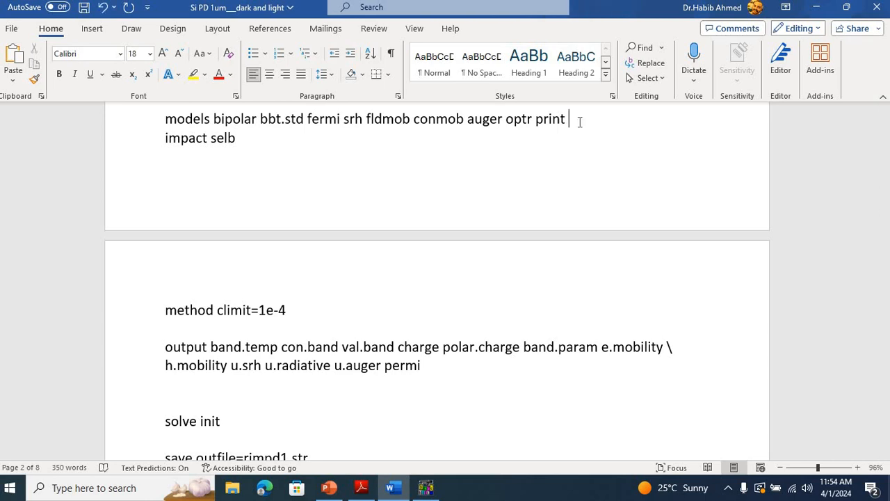
key(ctrl+s)
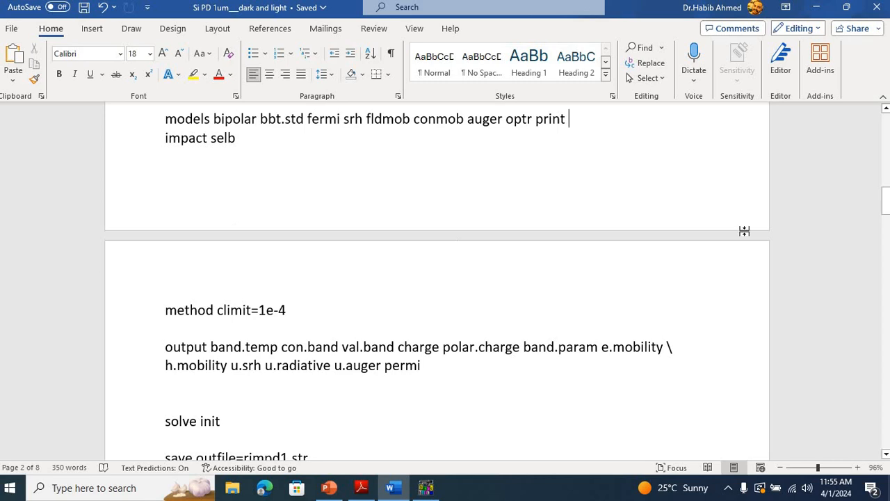
Step: Review the method, output, solve init and save statements through to the beam definition in Section 5, Optical source specification
drag(886, 199, 886, 213)
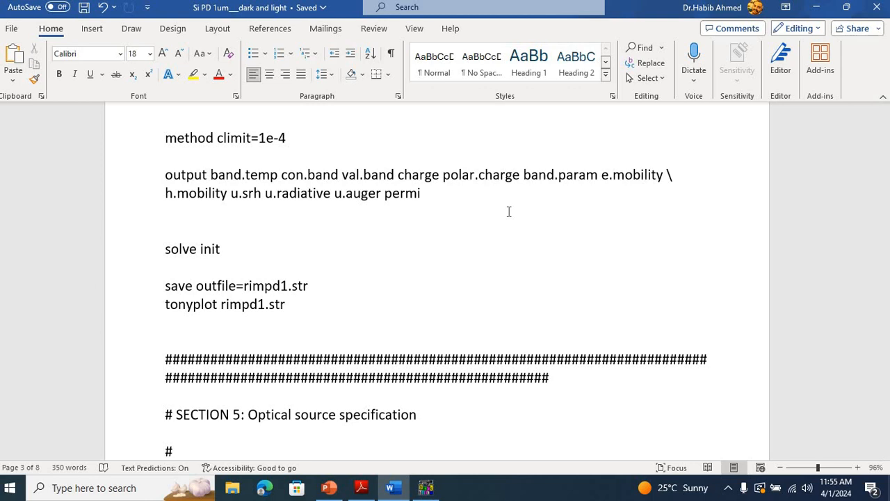
drag(885, 221, 885, 226)
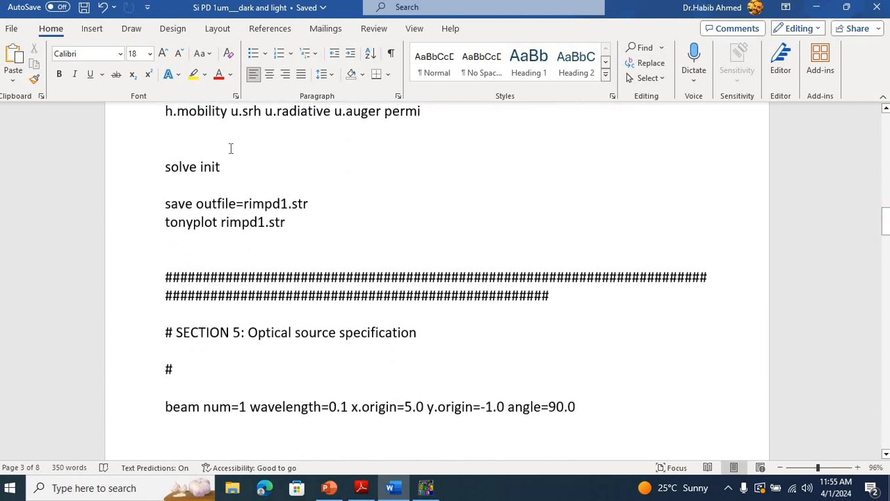
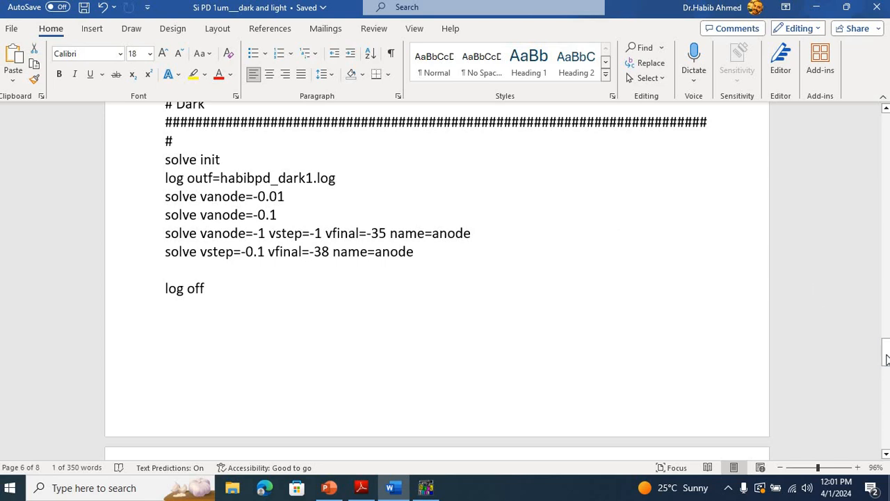
Step: Check the dark-current and overlay plot statements at the document's end, then switch to DeckBuild and run the dark and light deck
drag(886, 359, 886, 415)
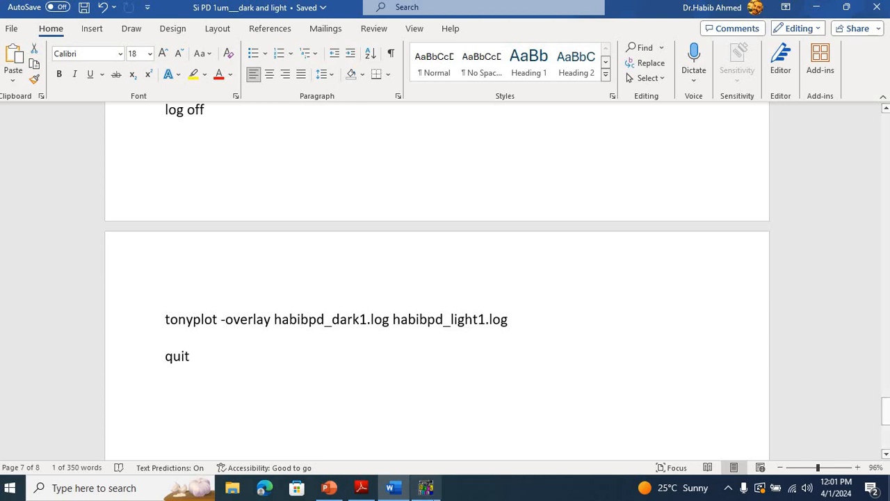
click(426, 488)
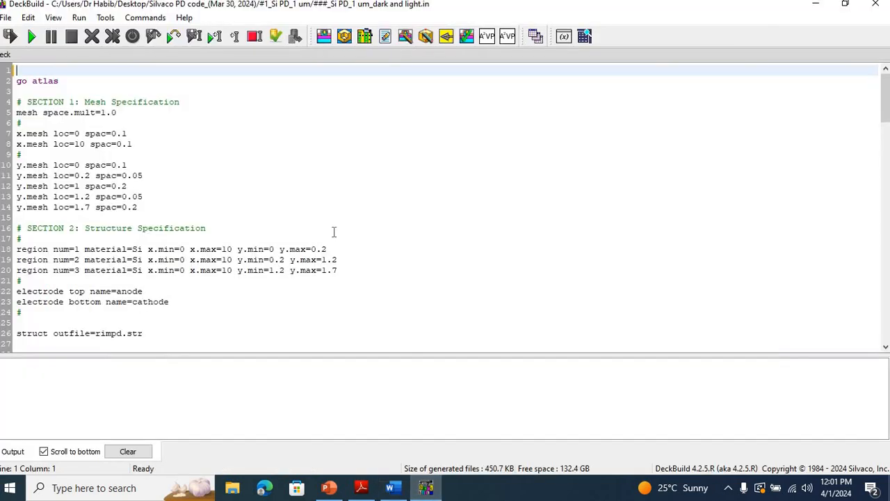
click(28, 41)
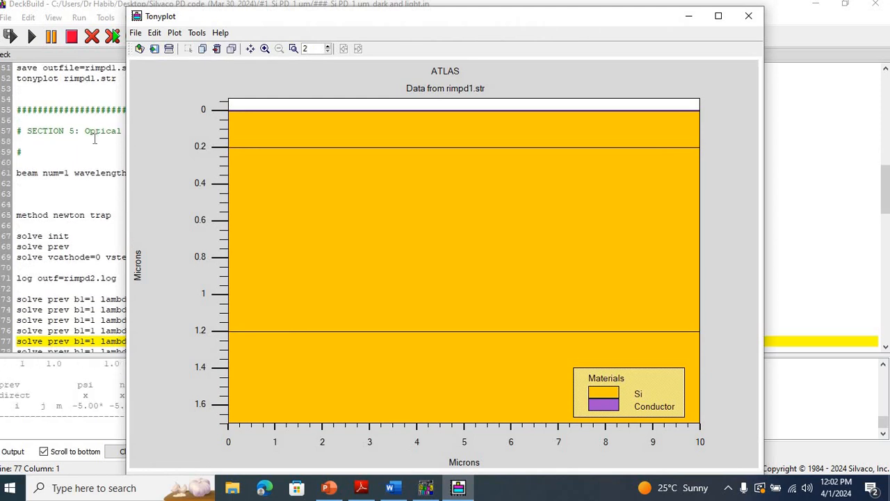
Step: Turn on the mesh display for the rimpd1.str structure plot in Tonyplot
right_click(382, 138)
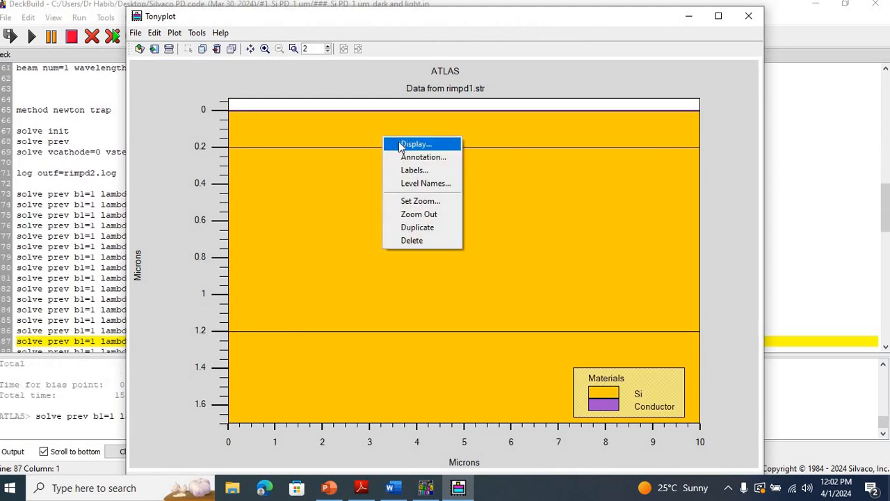
click(403, 144)
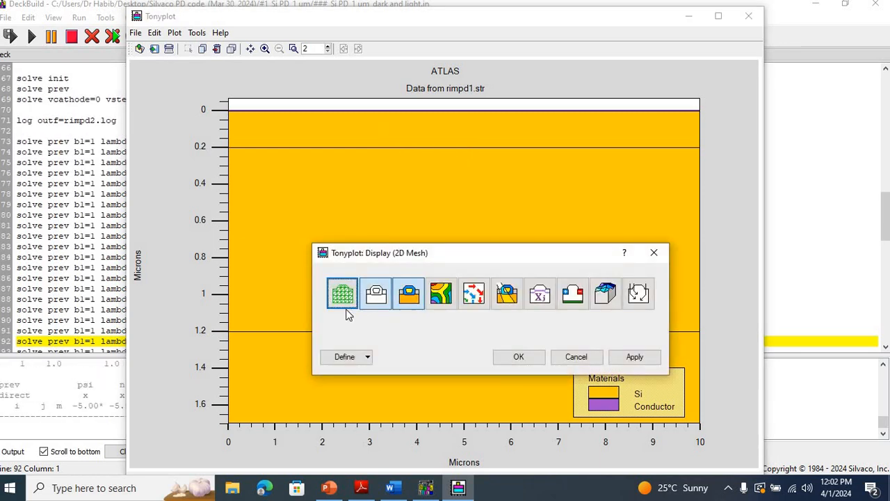
click(345, 306)
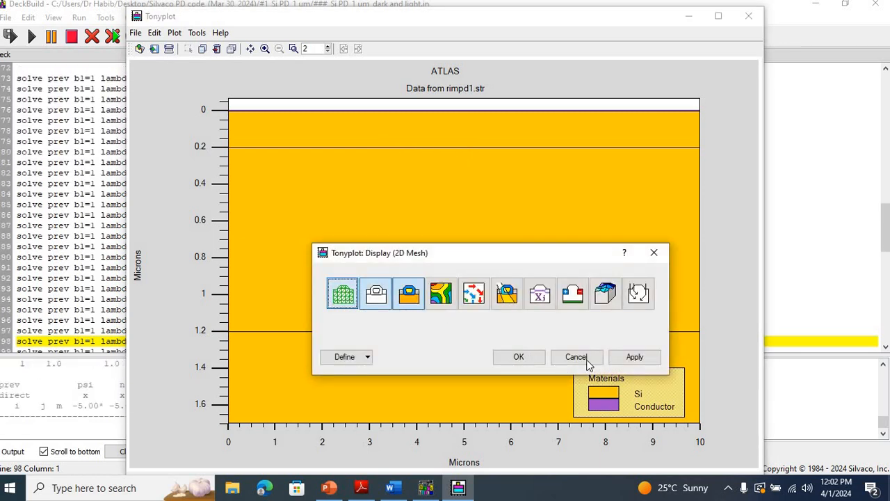
click(629, 357)
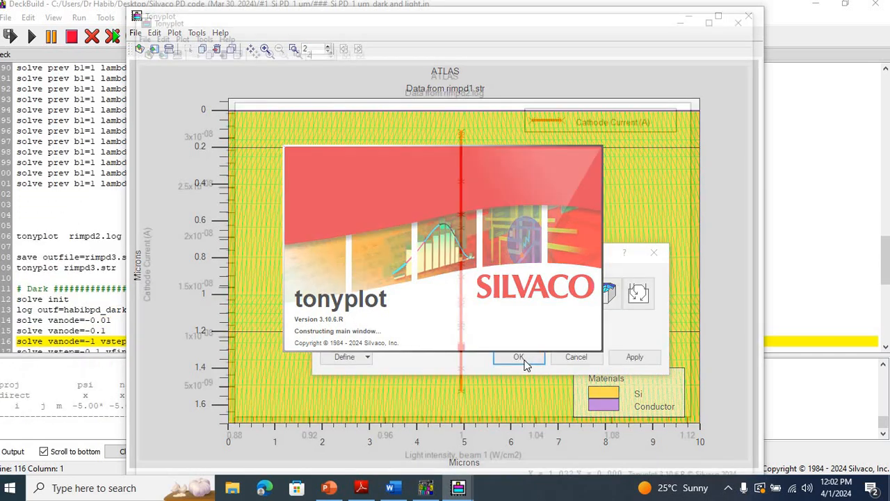
click(519, 357)
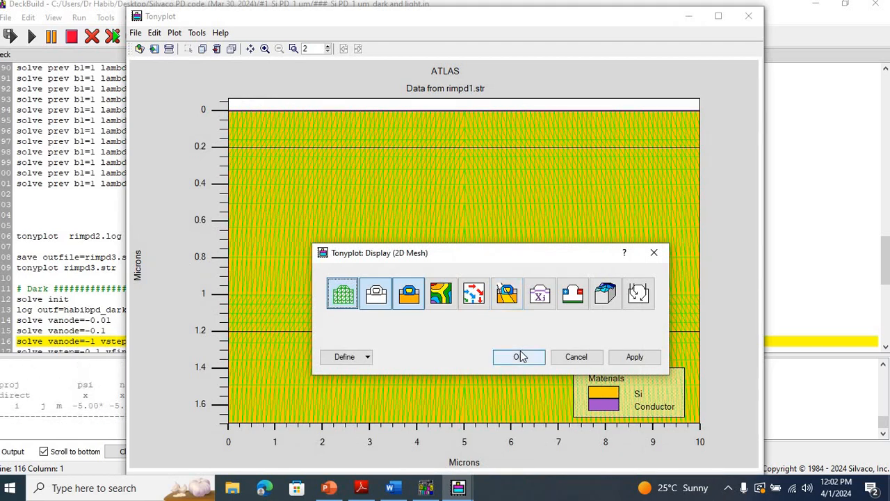
click(520, 357)
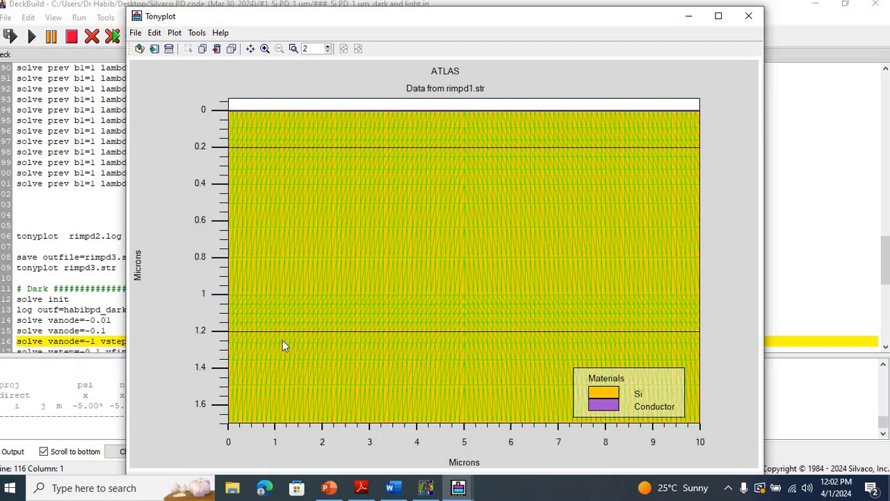
Step: Replace the mesh in the rimpd1.str plot with contours of Abs Net Doping on a log scale
right_click(412, 176)
click(427, 183)
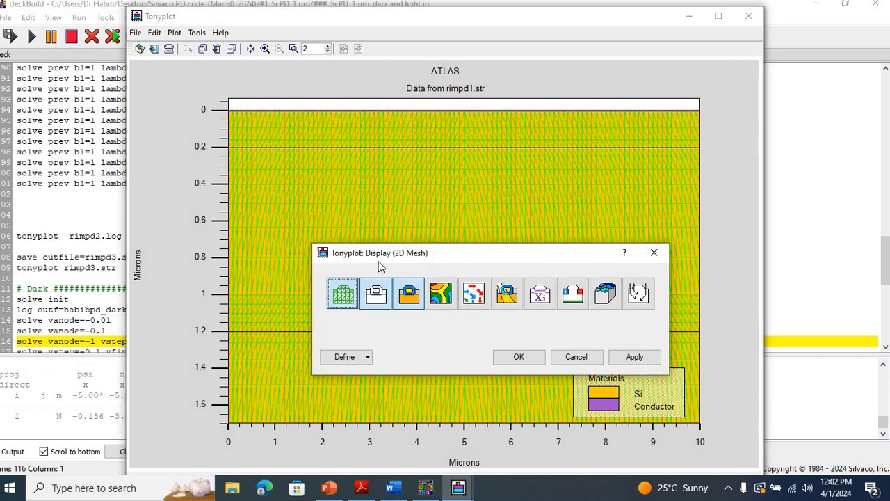
click(352, 298)
click(449, 298)
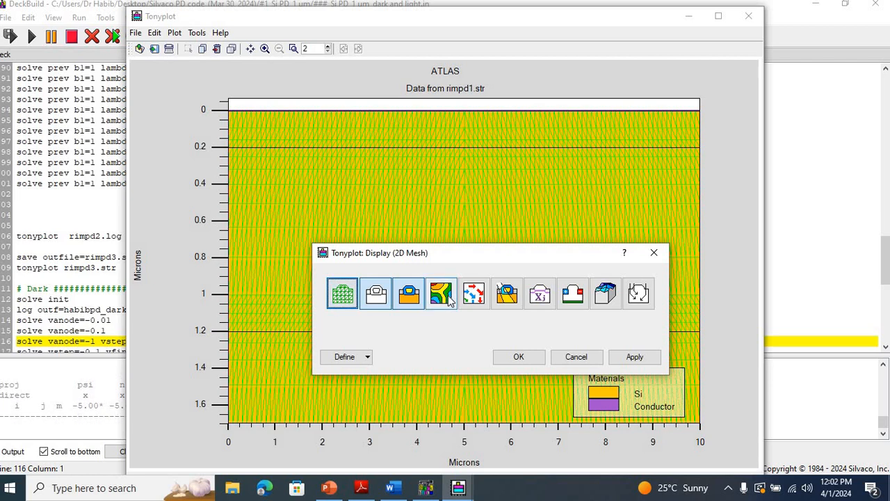
click(367, 357)
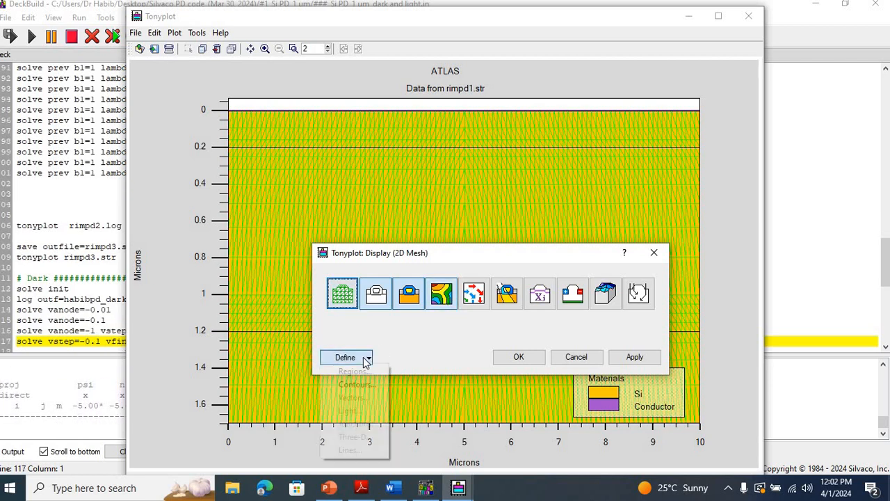
click(357, 385)
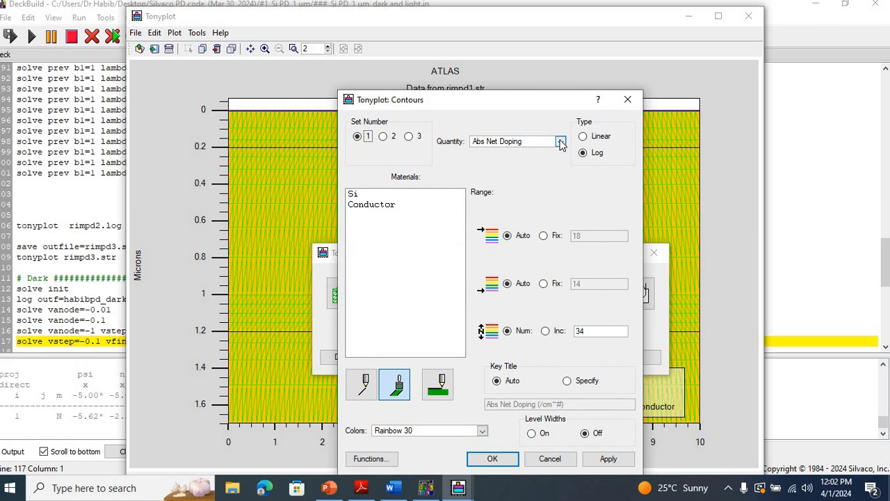
click(605, 462)
click(492, 460)
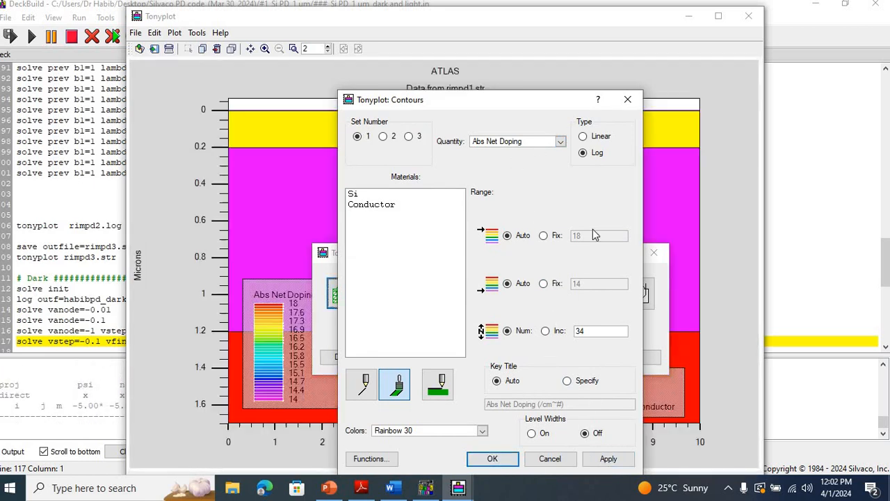
click(656, 253)
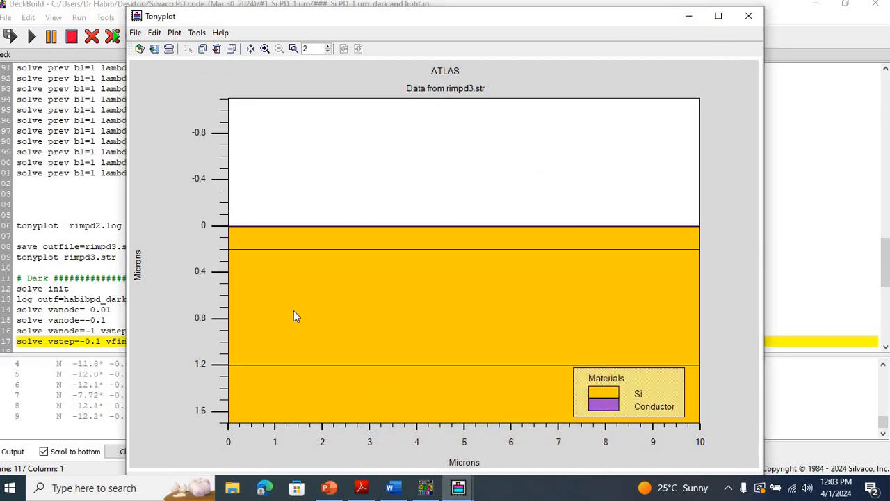
Step: Display Photogeneration Rate contours on the rimpd3.str structure plot
mouse_move(293, 316)
mouse_down()
mouse_move(595, 427)
mouse_move(703, 431)
mouse_up()
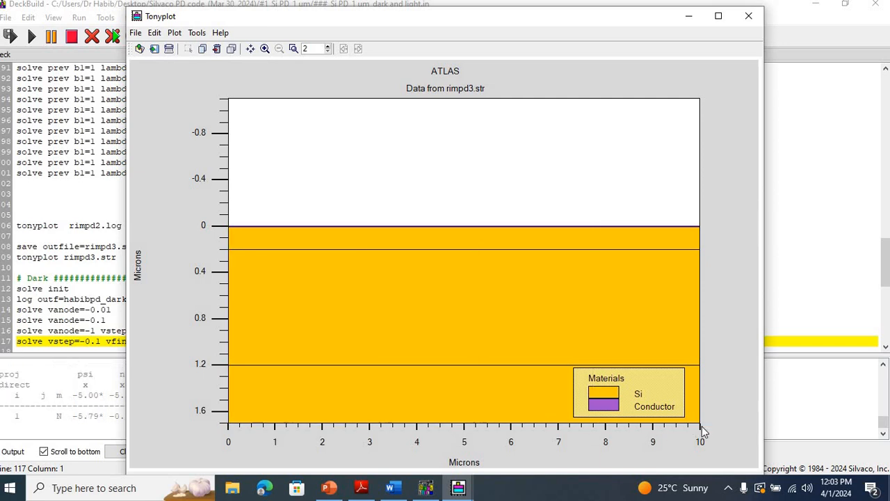
click(510, 302)
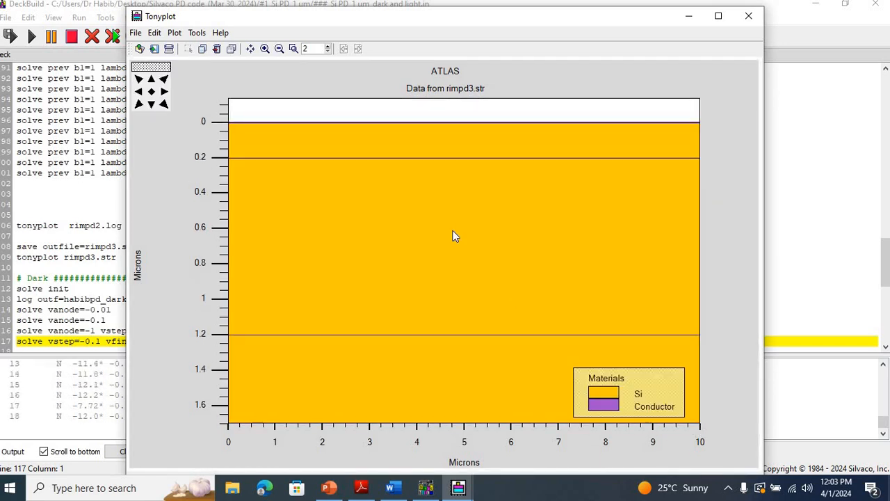
right_click(413, 219)
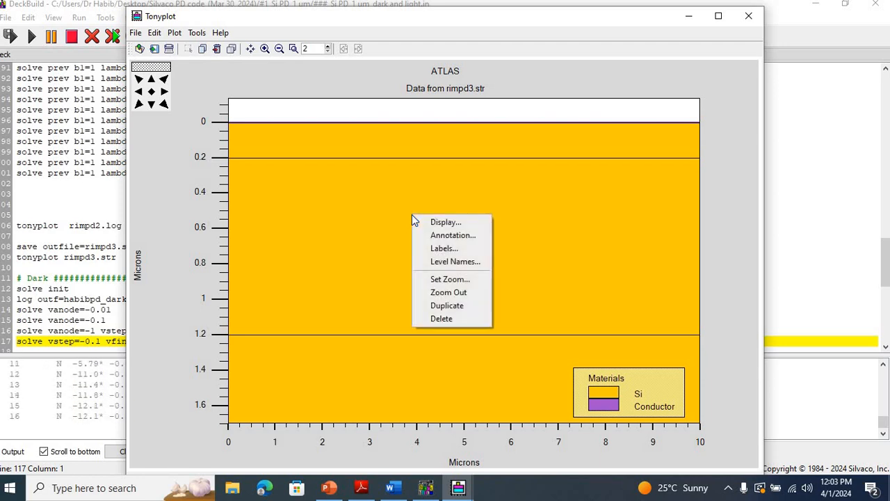
click(426, 222)
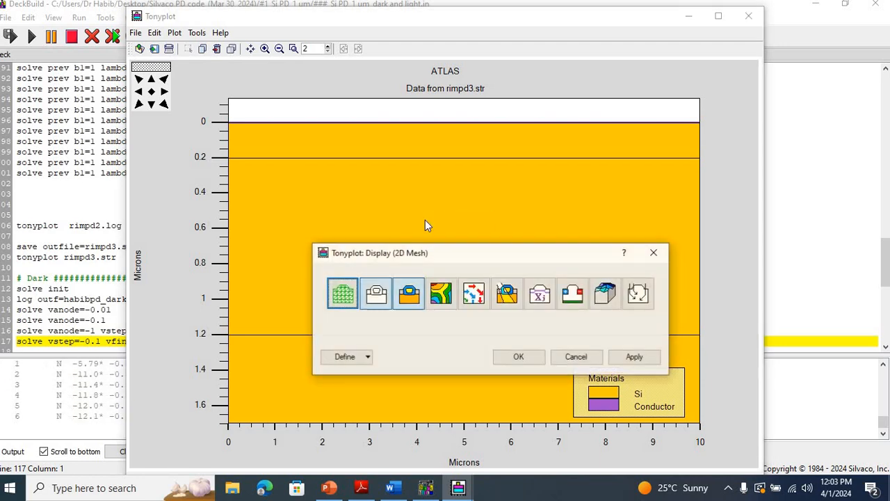
click(440, 295)
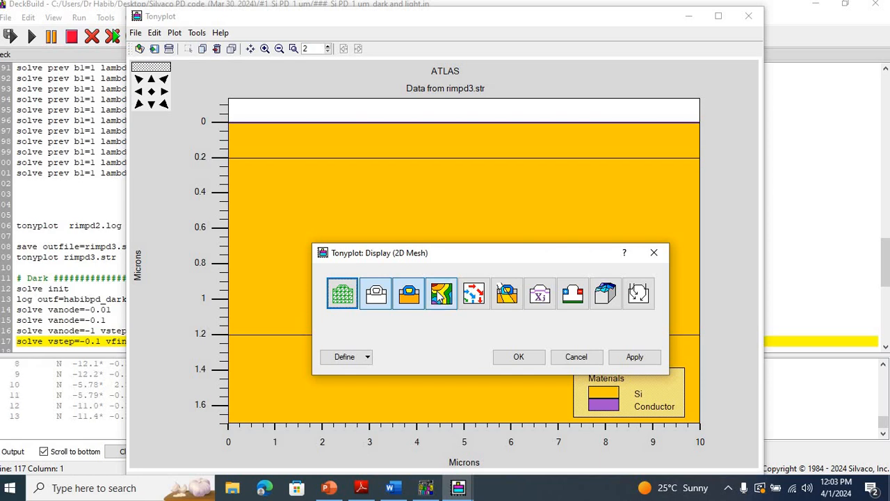
click(369, 358)
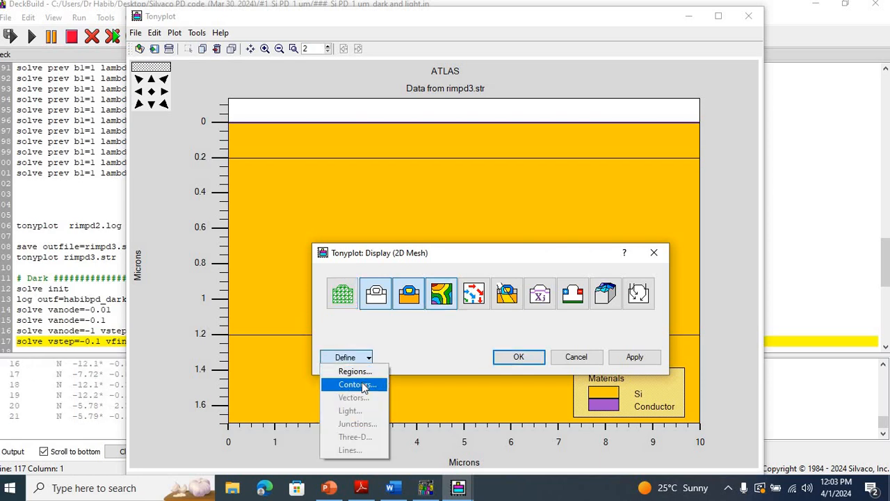
click(363, 387)
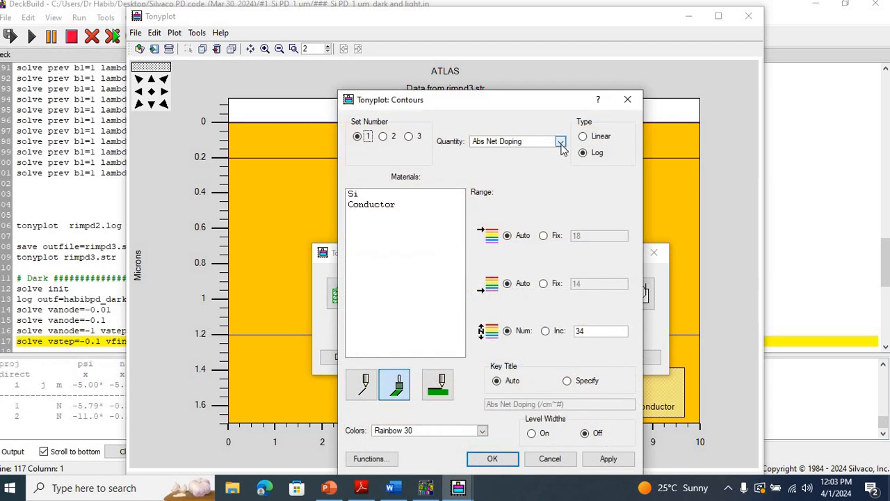
click(561, 143)
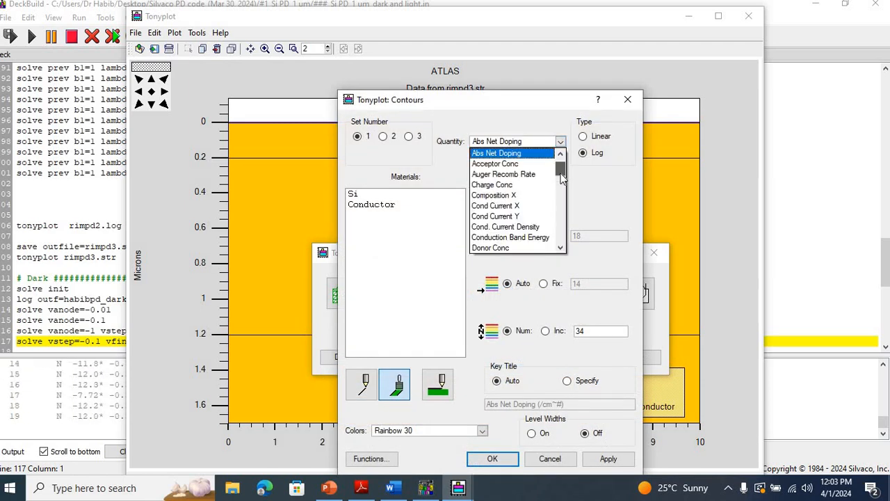
drag(561, 177, 562, 221)
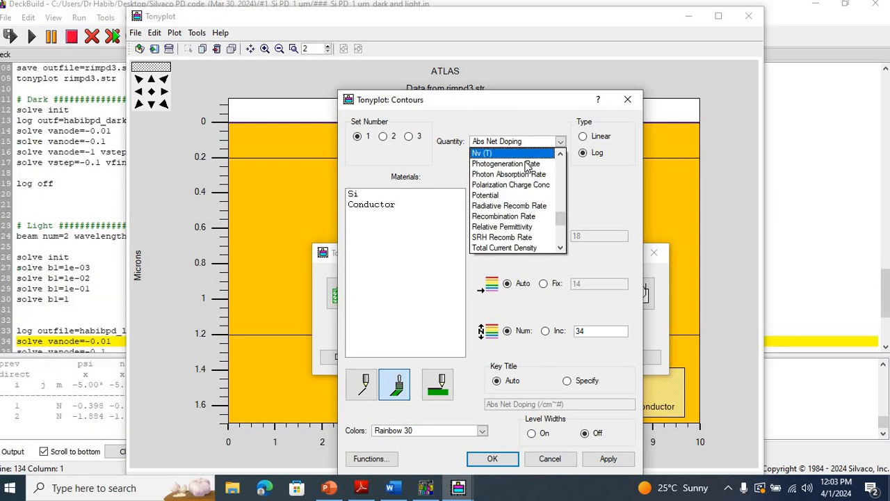
click(527, 165)
click(588, 461)
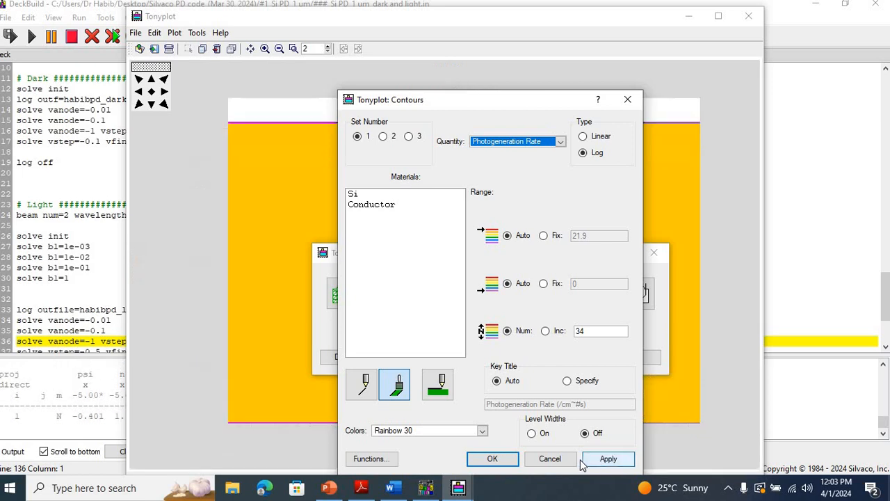
click(492, 459)
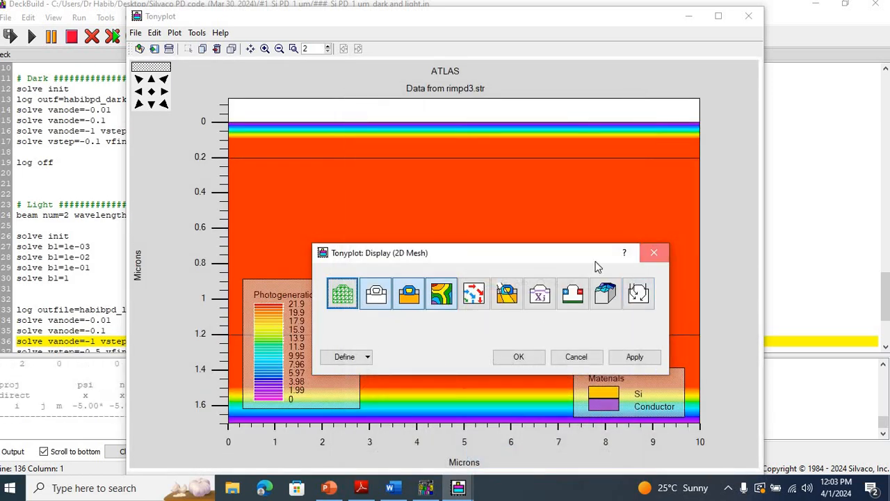
click(654, 254)
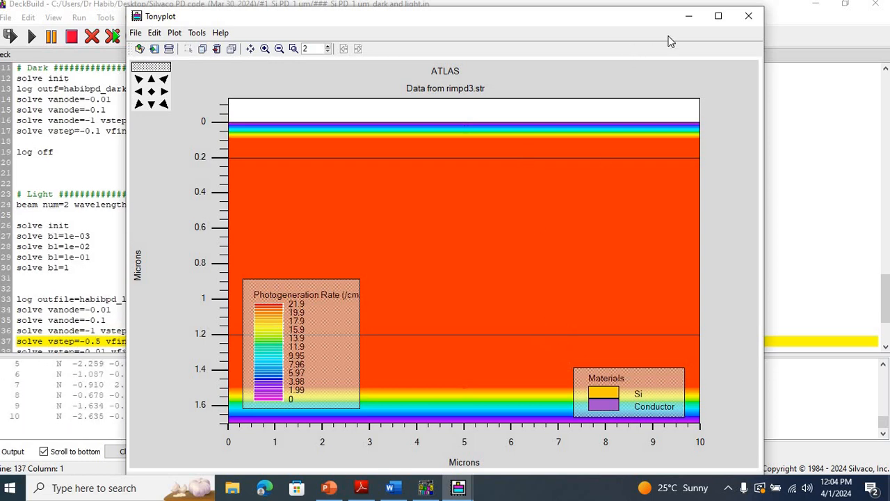
Step: Bring up the rimpd2.log plot and set its X quantity to Optical wavelength, keeping Cathode Current as the Y quantity
click(689, 15)
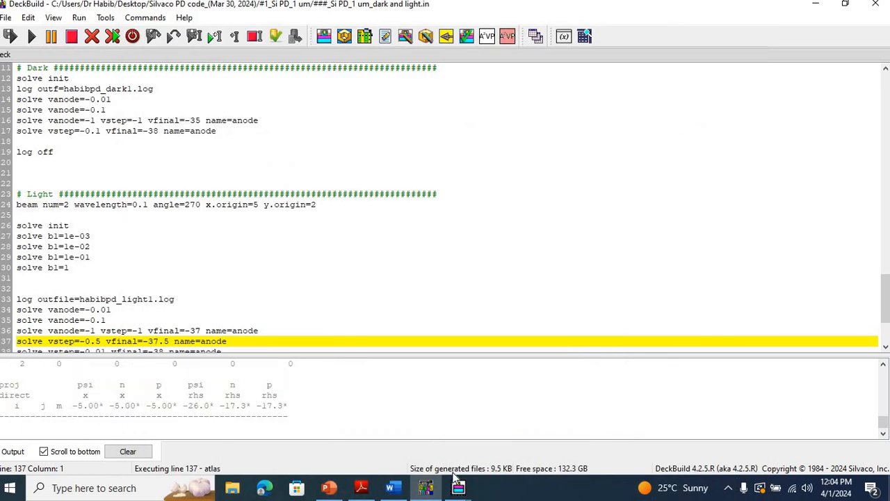
click(458, 487)
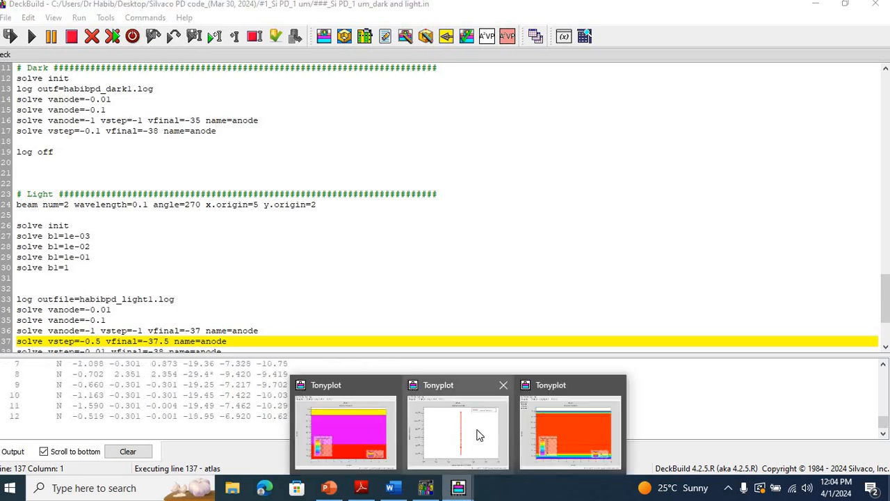
click(480, 438)
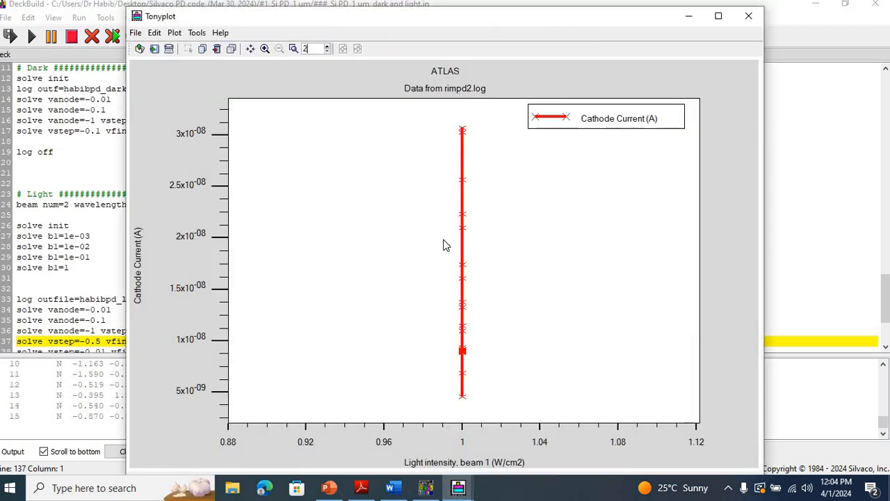
right_click(387, 216)
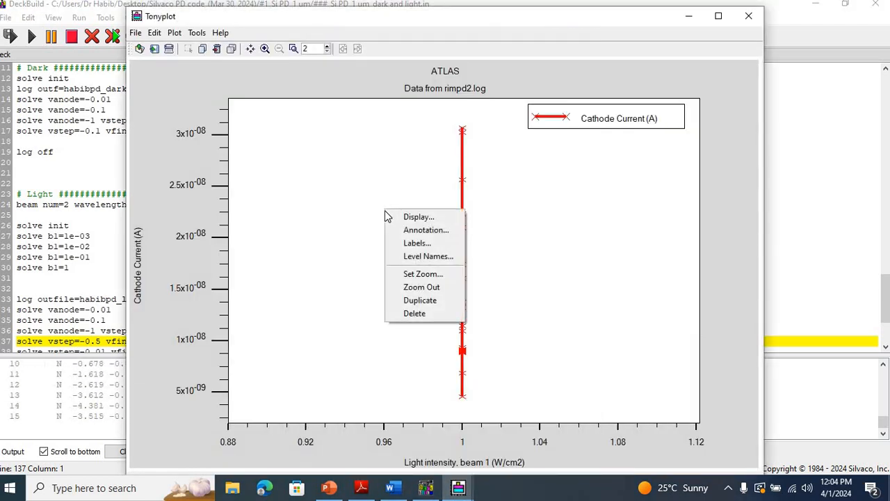
click(400, 217)
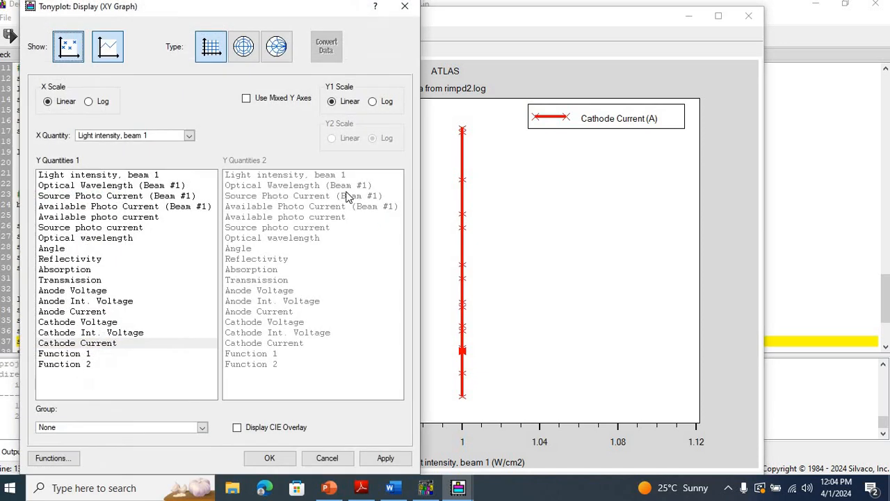
click(192, 136)
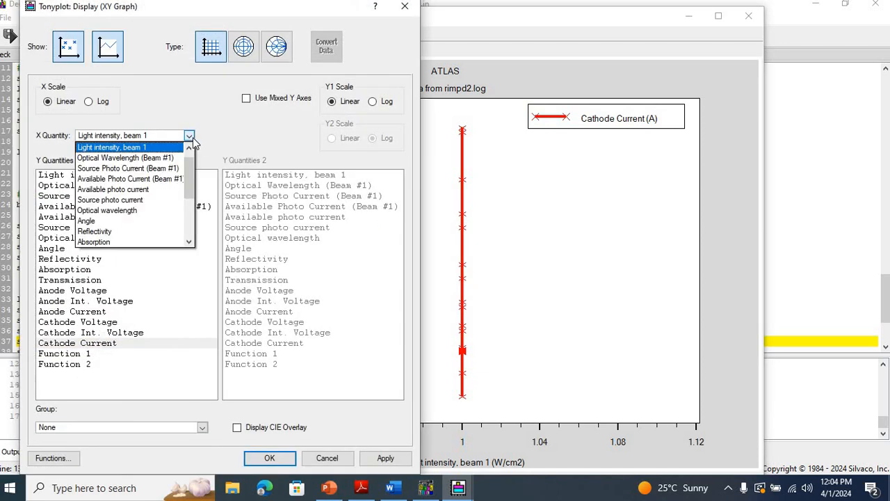
click(145, 211)
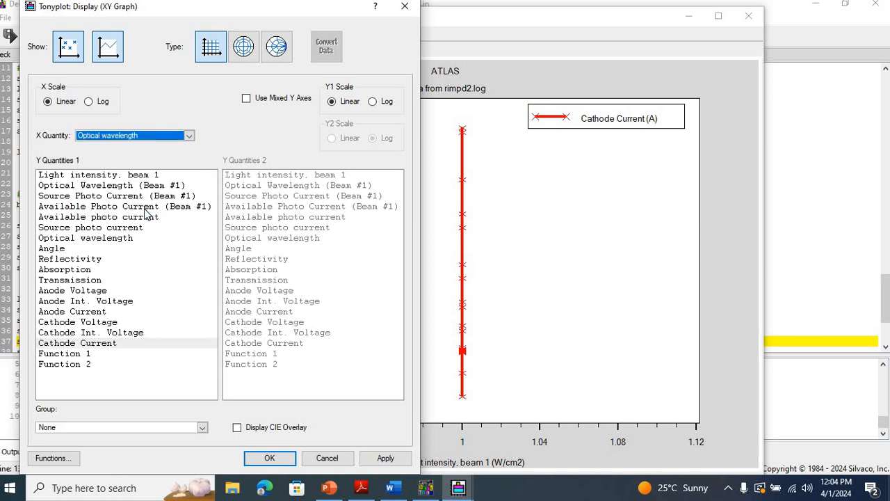
click(385, 458)
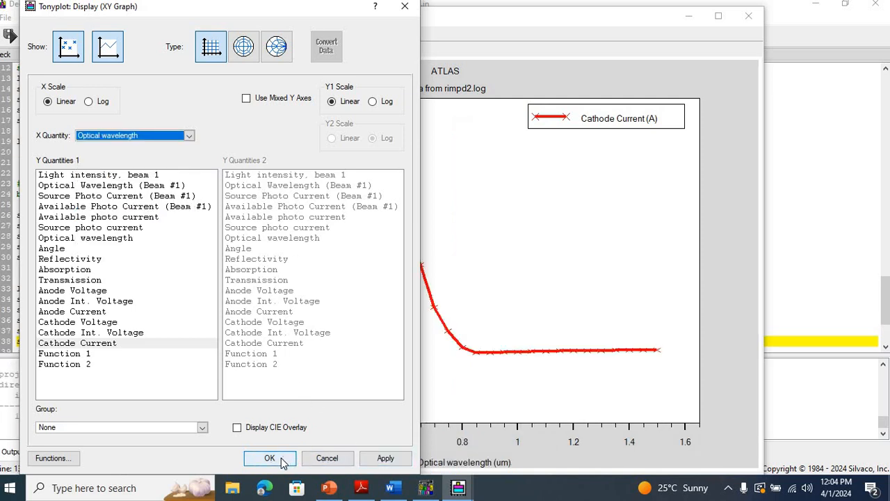
Step: Accept the rimpd2.log display settings, and plot Cathode Current against Anode Voltage in the habibpd_dark1.log and habibpd_light1.log overlay
click(270, 458)
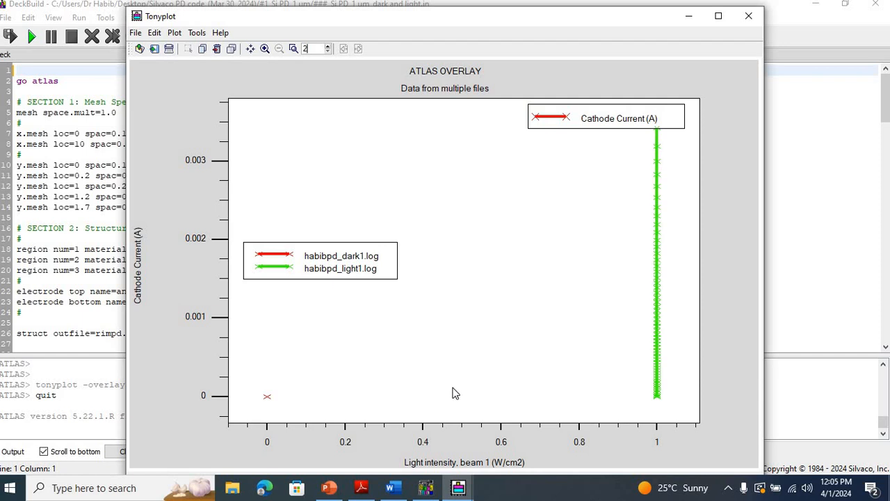
right_click(493, 177)
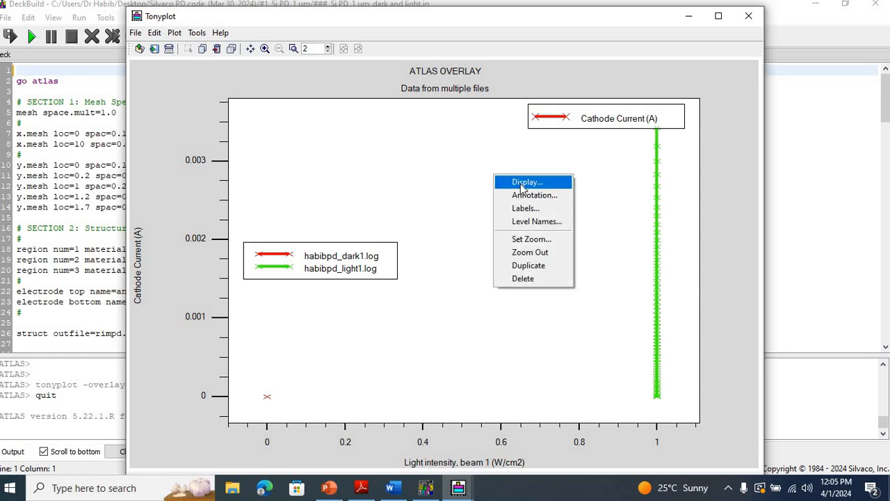
click(527, 182)
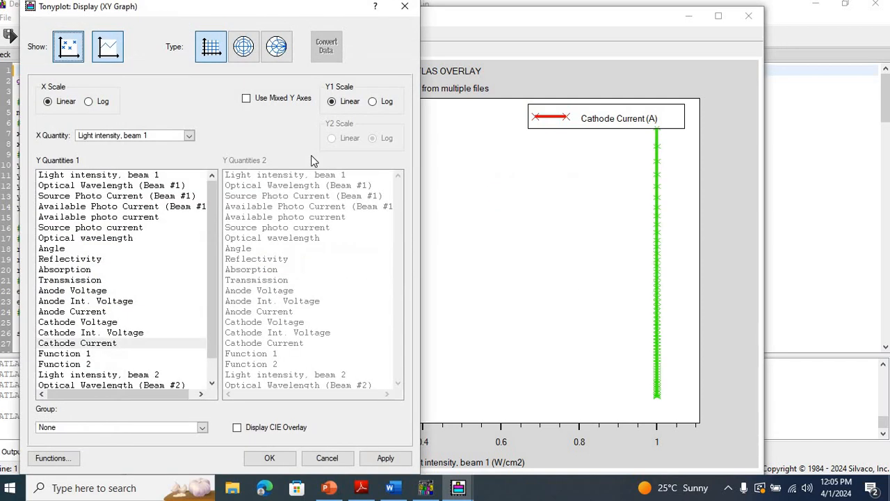
click(188, 136)
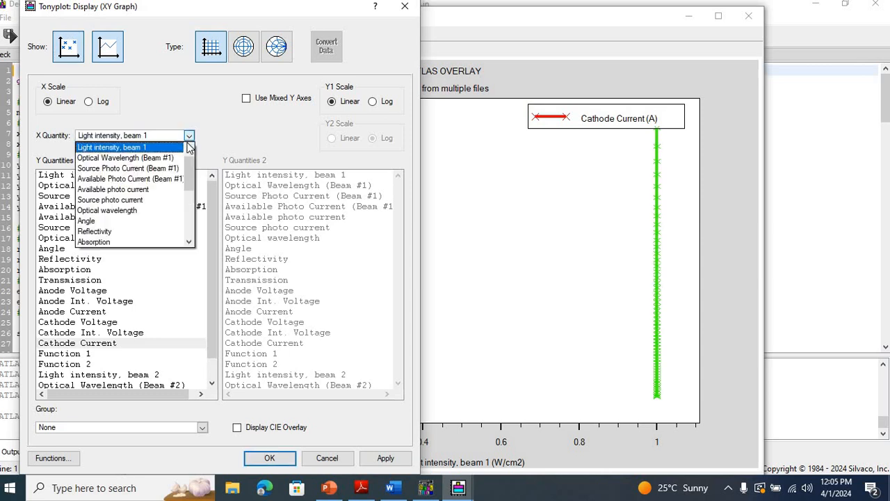
drag(188, 182, 187, 203)
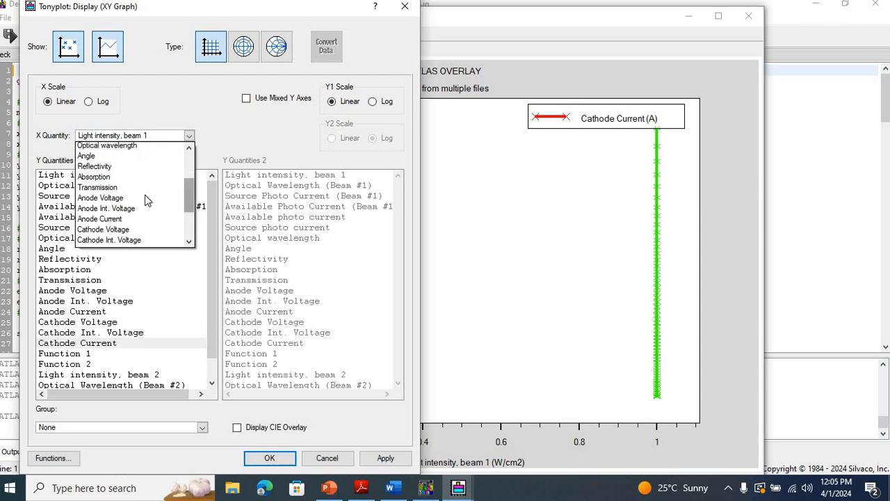
click(146, 201)
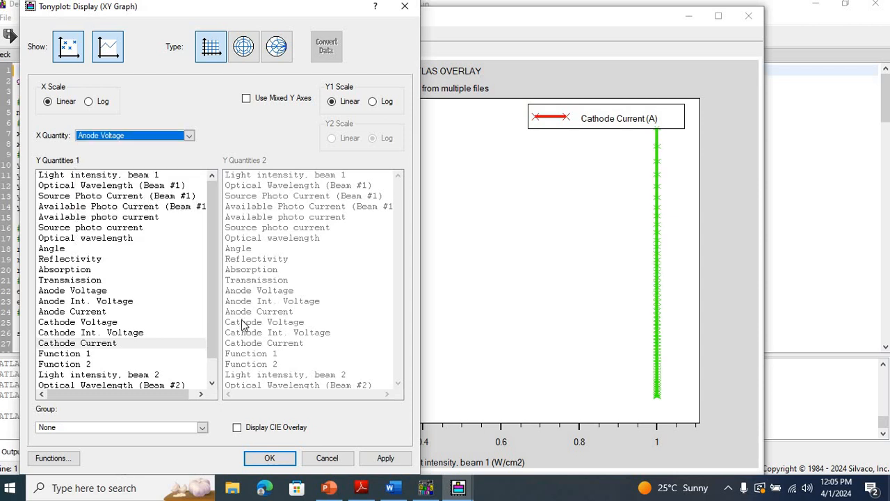
click(131, 345)
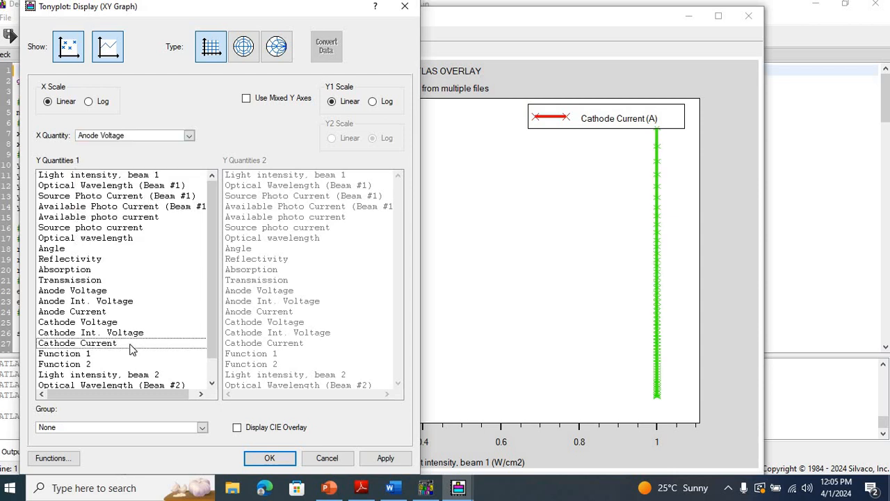
click(389, 461)
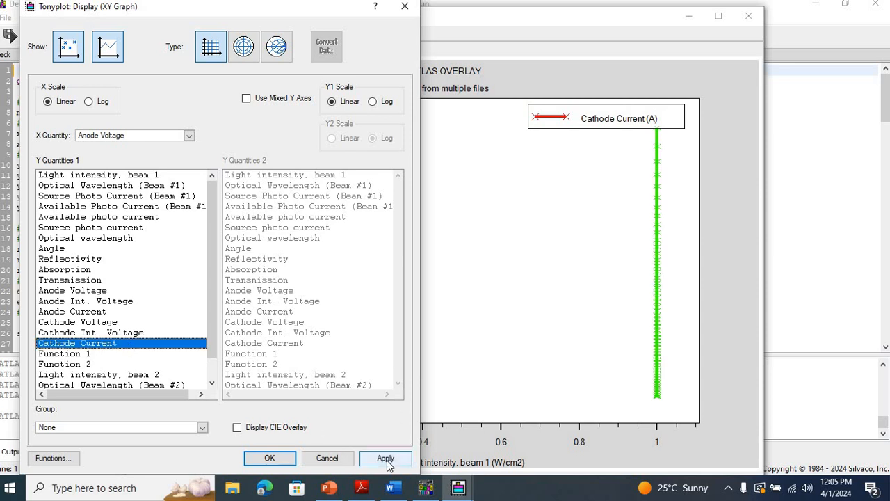
Step: Set the overlay plot's Y1 scale to Log and accept the display settings
click(374, 102)
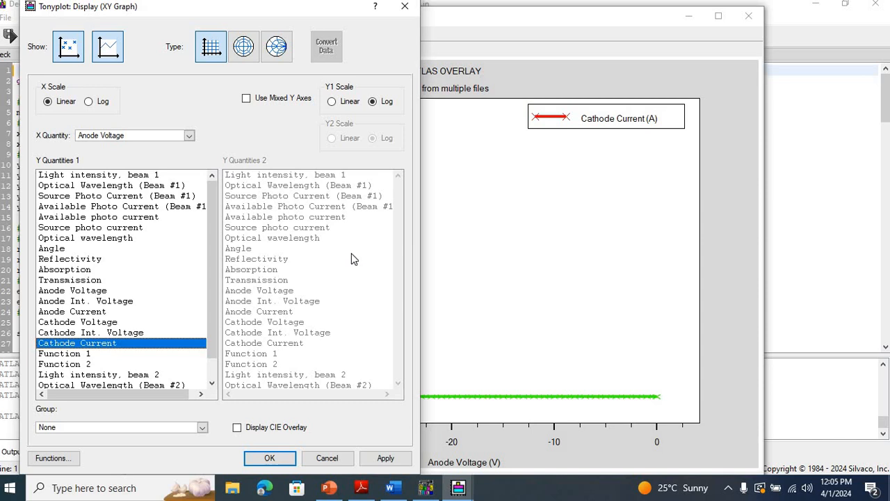
click(382, 459)
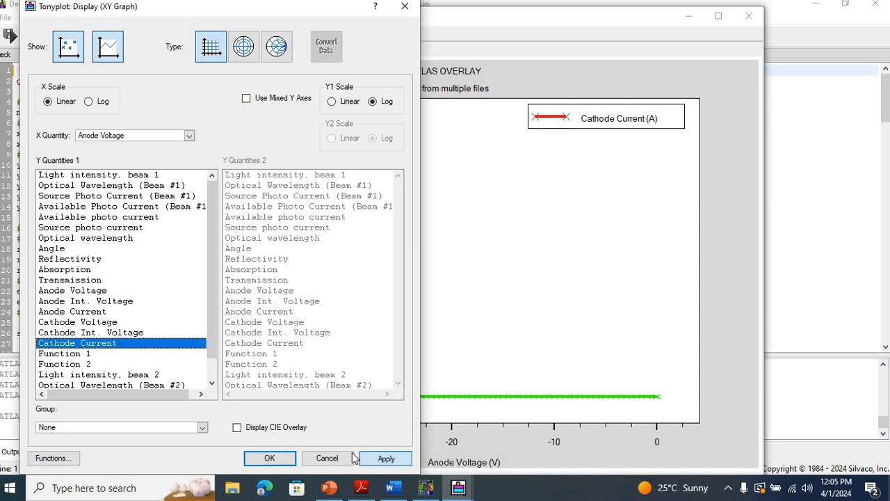
click(288, 458)
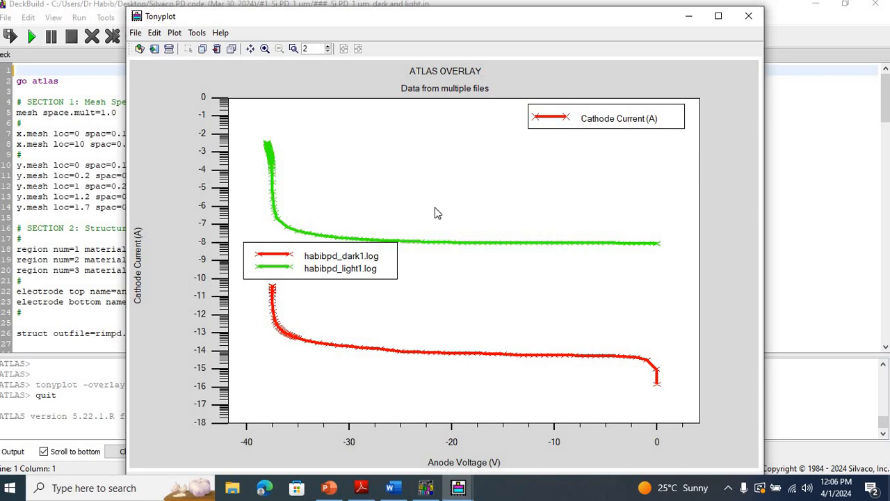
Step: Examine the overlay curves from about -22 to -14 V and the light curve's bend from about -39 to -35 V, restoring the full plot each time
drag(435, 207, 515, 394)
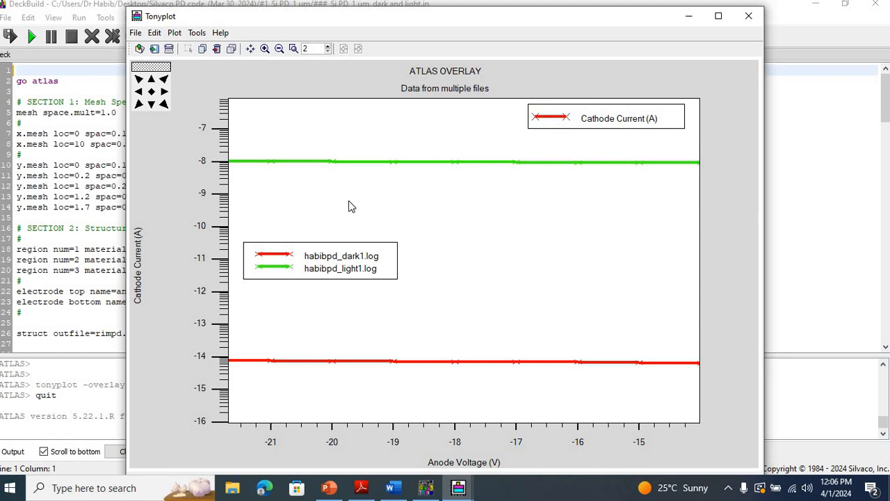
click(152, 92)
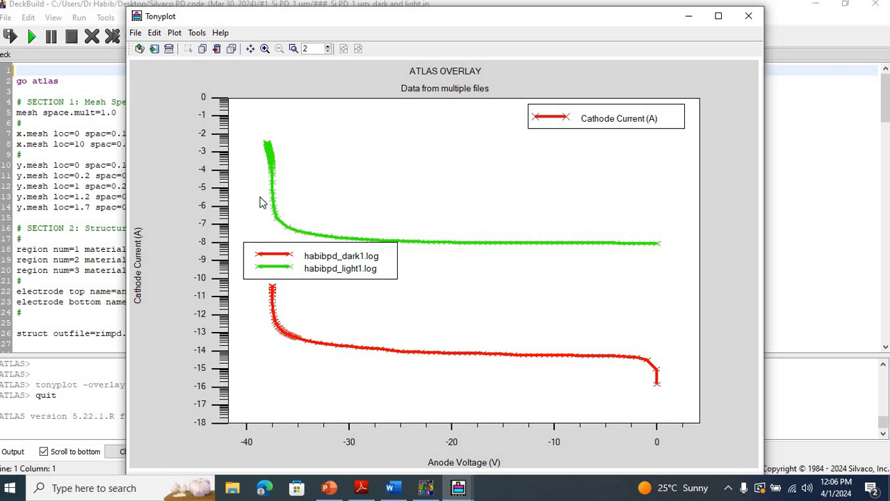
mouse_move(257, 198)
mouse_down()
mouse_move(302, 242)
mouse_move(299, 235)
mouse_up()
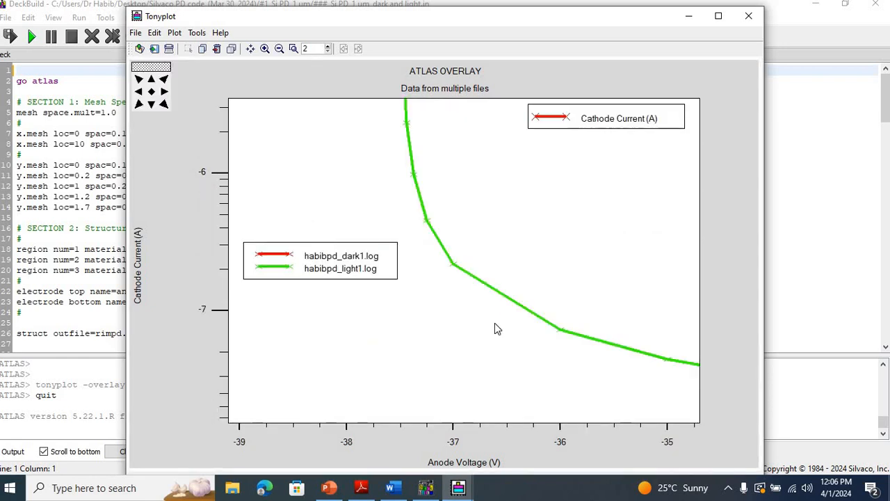
click(152, 94)
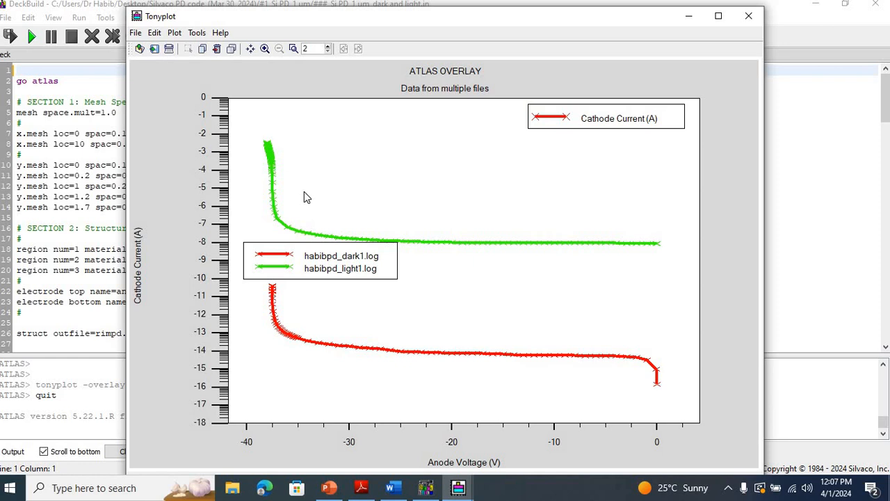
Step: Close the dark and light overlay plot and the rimpd2.log plot
click(748, 16)
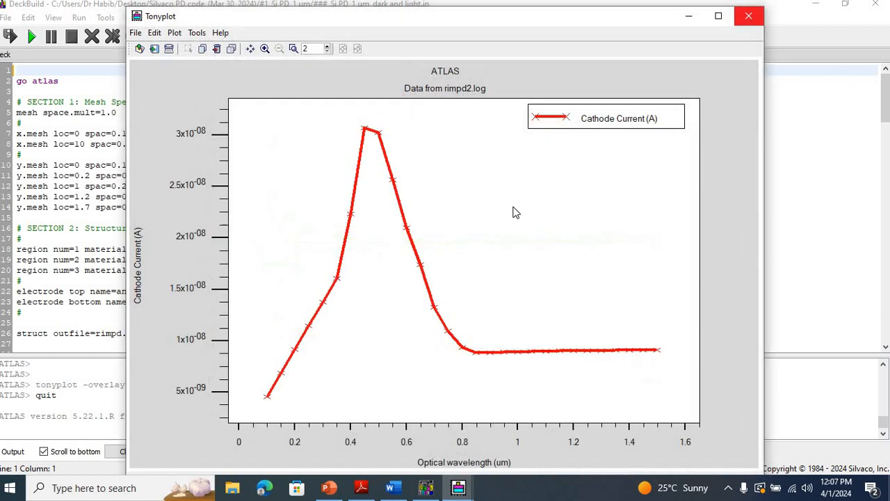
click(748, 16)
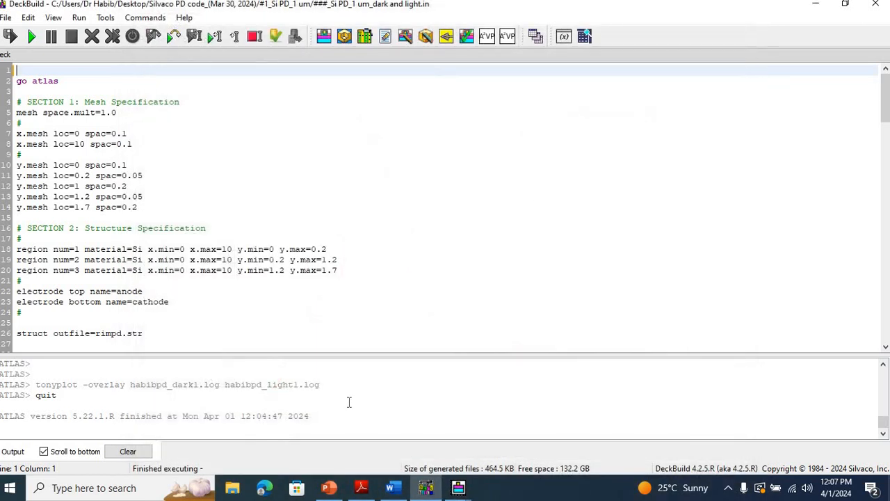
Step: Switch to the PowerPoint results presentation and view slide 2 with the photogeneration rate and slide 3 with the dark and light current curves
click(329, 488)
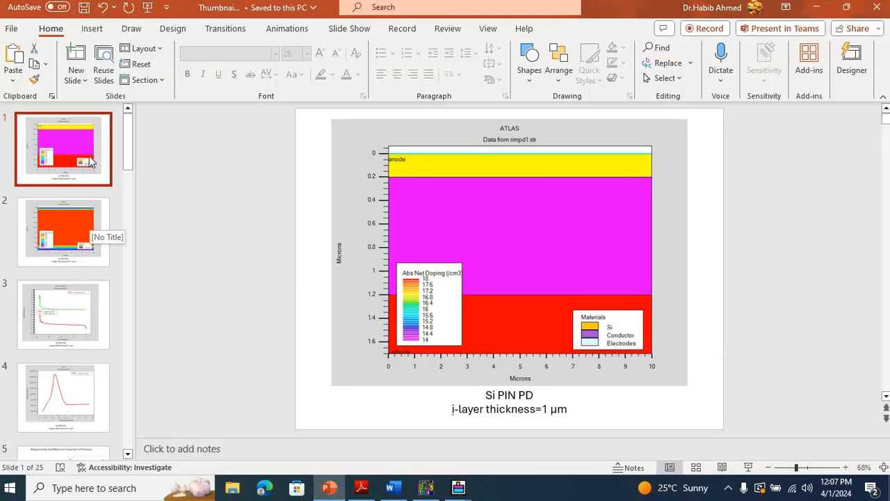
click(70, 241)
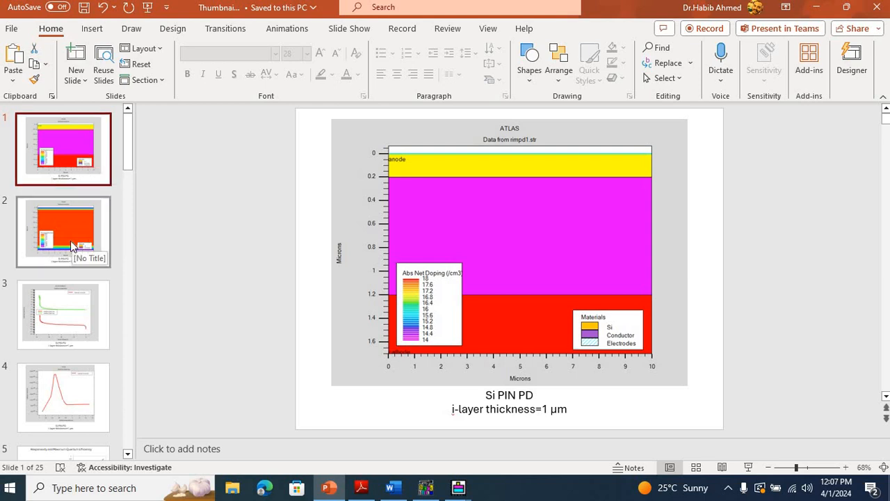
click(77, 303)
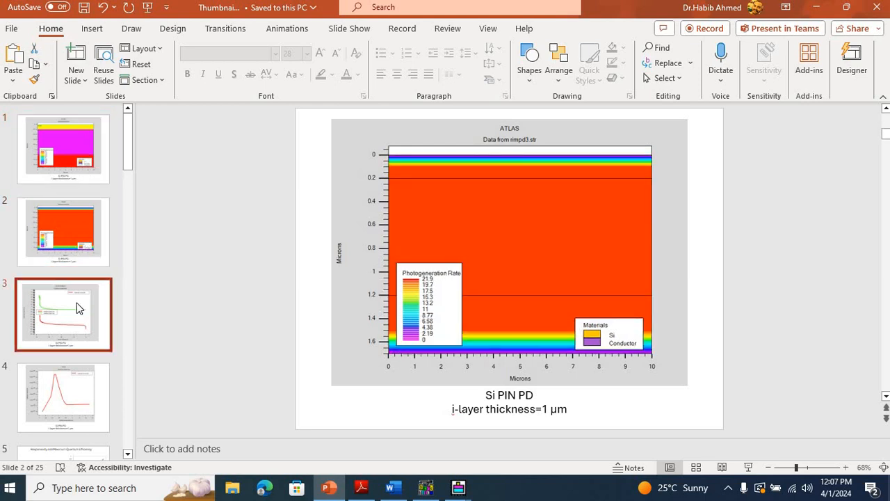
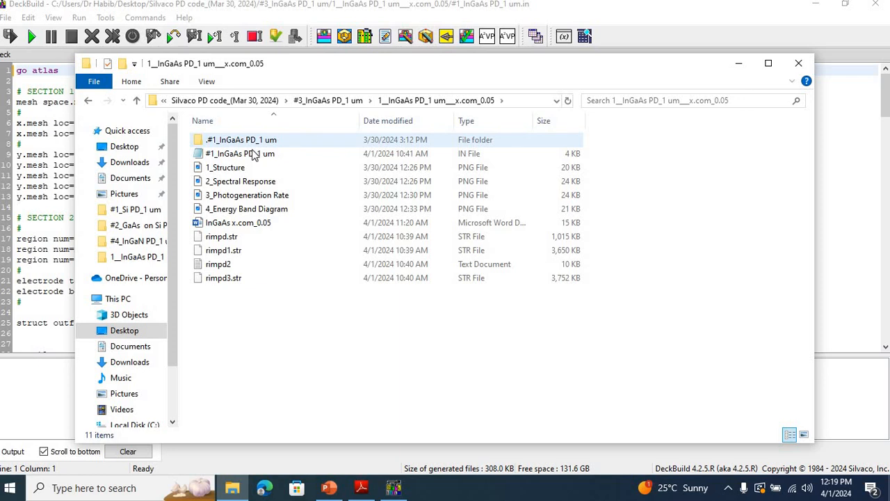
Step: Open the InGaAs x.com_0.05 Word document and review the Atlas code from the mesh section to the final quit statement
click(226, 222)
double_click(226, 223)
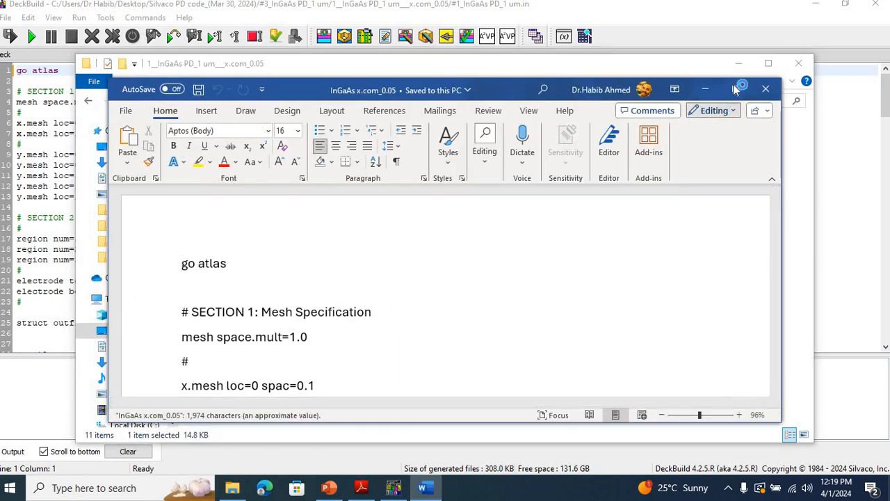
click(736, 89)
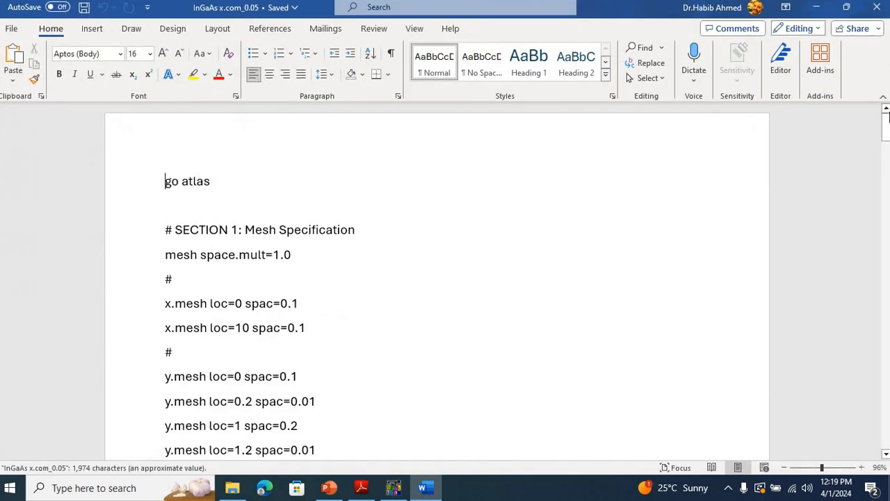
drag(887, 126, 887, 158)
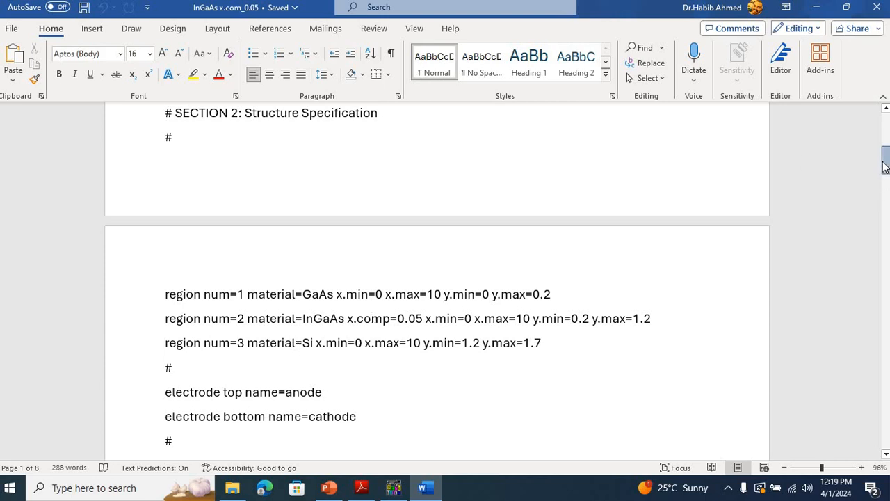
drag(885, 162, 886, 204)
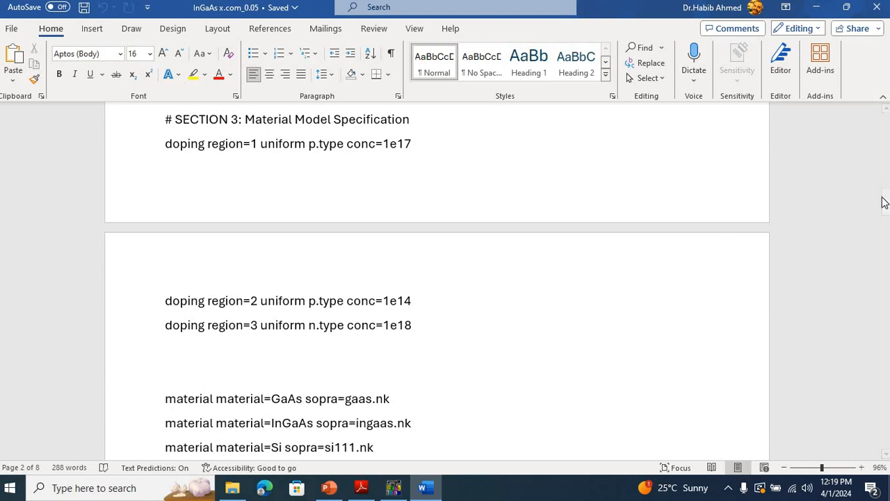
drag(886, 200, 884, 211)
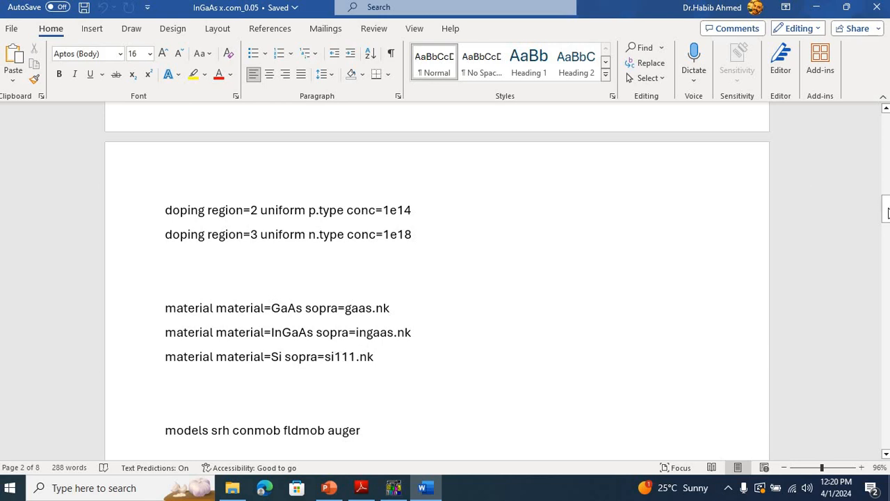
drag(887, 212, 887, 447)
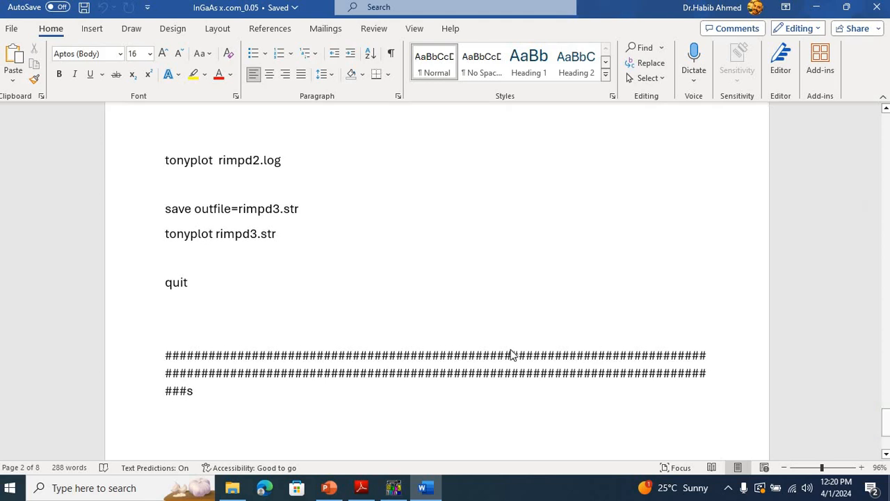
Step: Switch to DeckBuild and run the #1_InGaAs PD_1 um.in deck
click(395, 489)
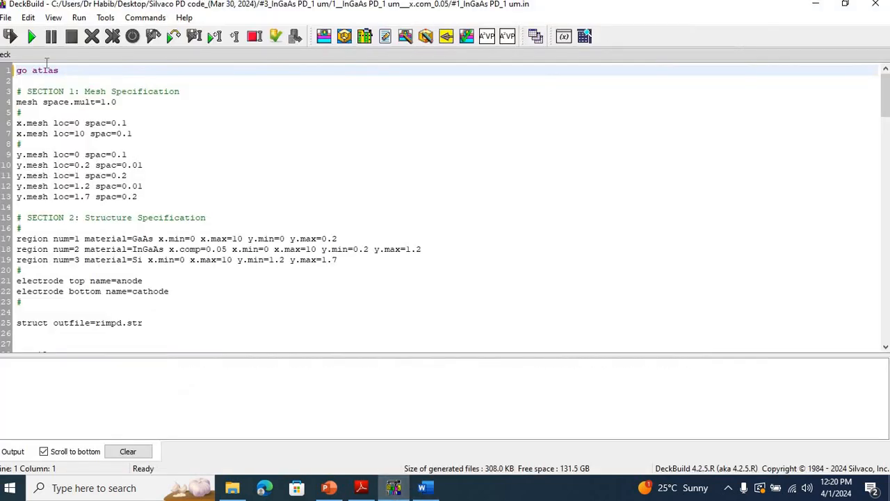
click(32, 41)
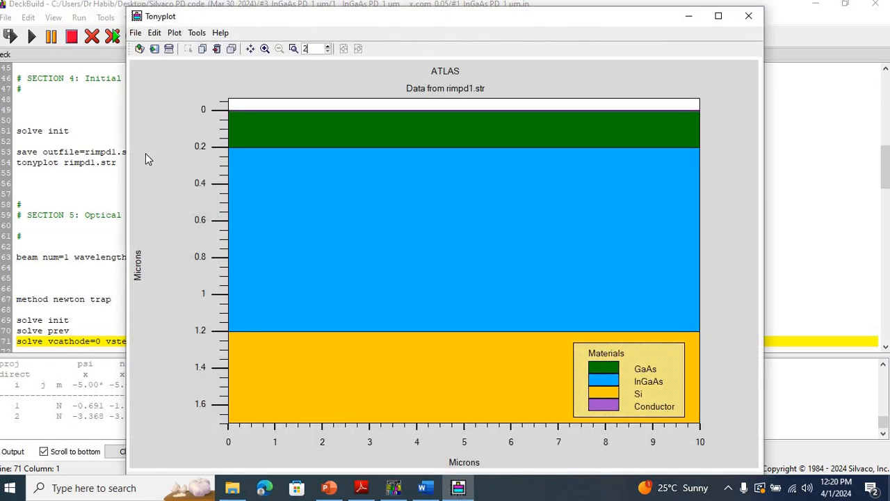
Step: Create a vertical cutline through the GaAs, InGaAs and Si layers of the rimpd1.str plot at about x = 4.69 microns
click(196, 35)
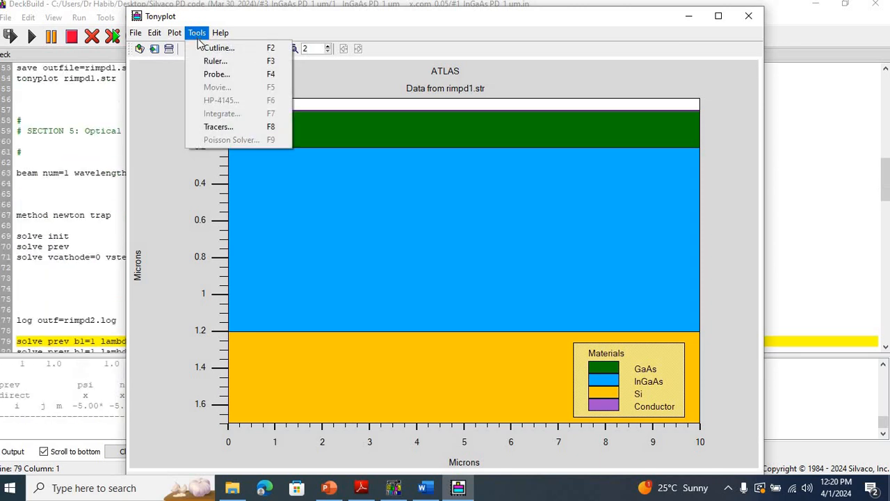
click(207, 48)
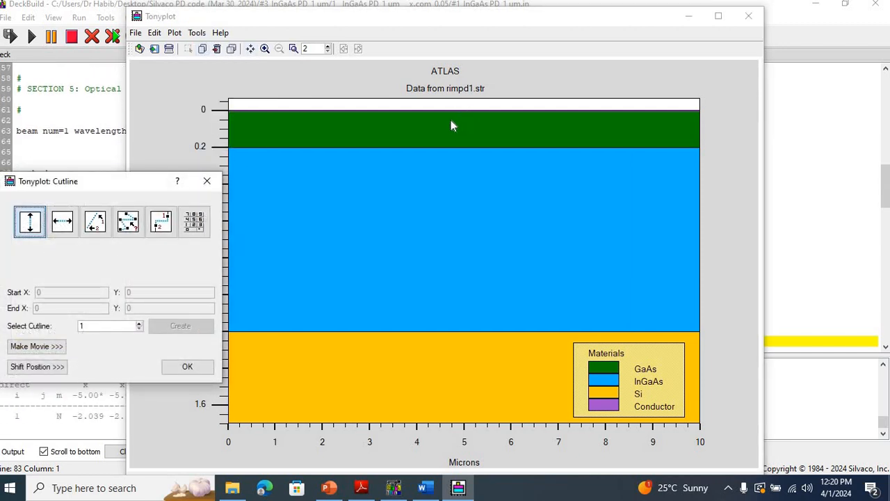
drag(450, 116, 446, 200)
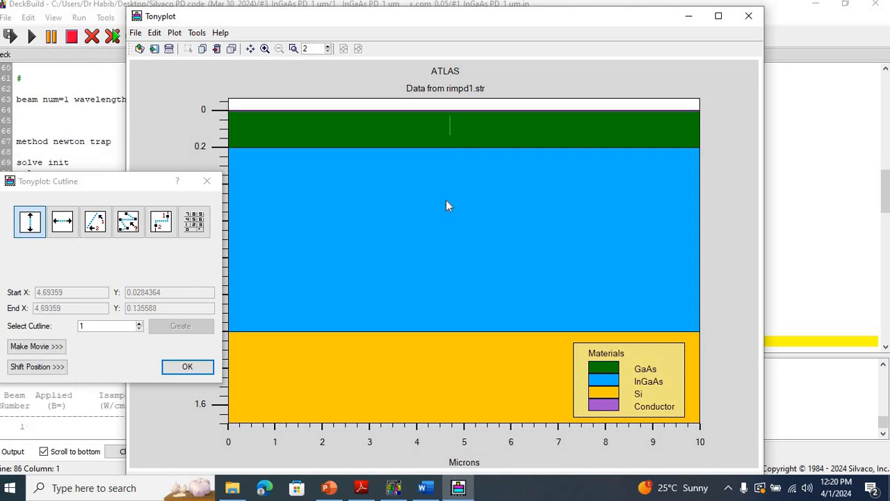
drag(465, 264, 454, 416)
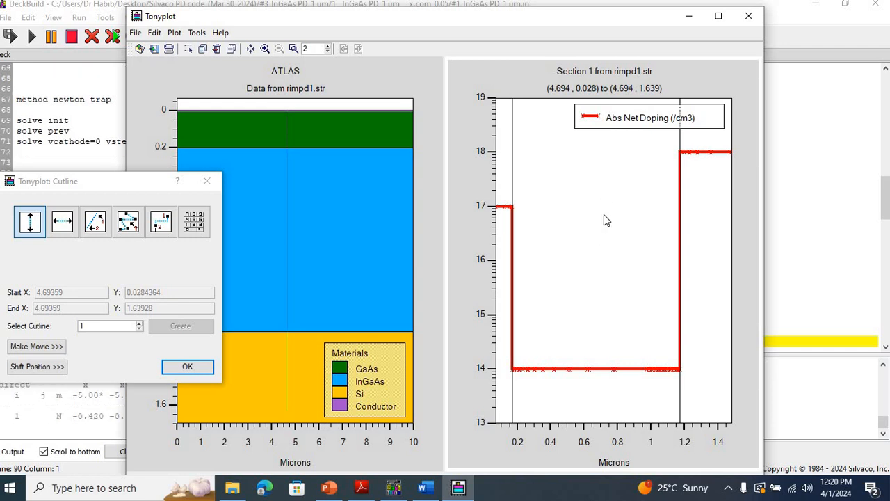
Step: In the cross-section display settings, replace Abs Net Doping with Ec (T), Electron QFL, Ev (T) and Hole QFL
right_click(605, 223)
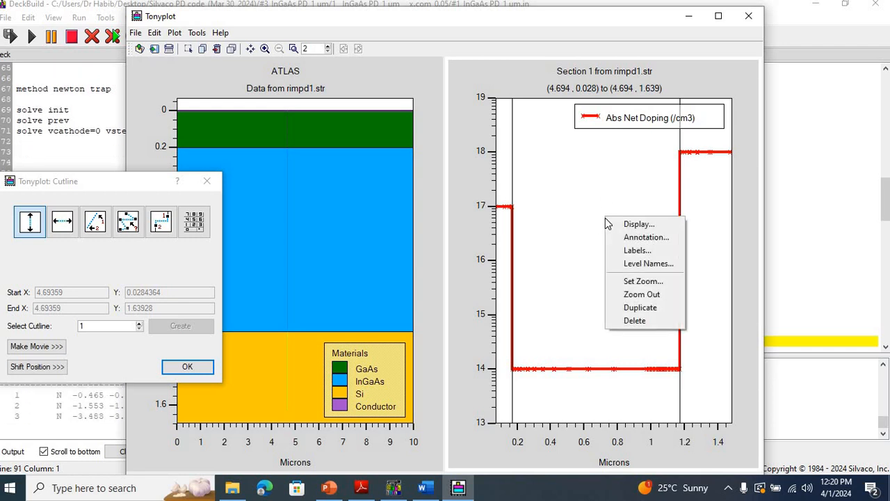
click(636, 224)
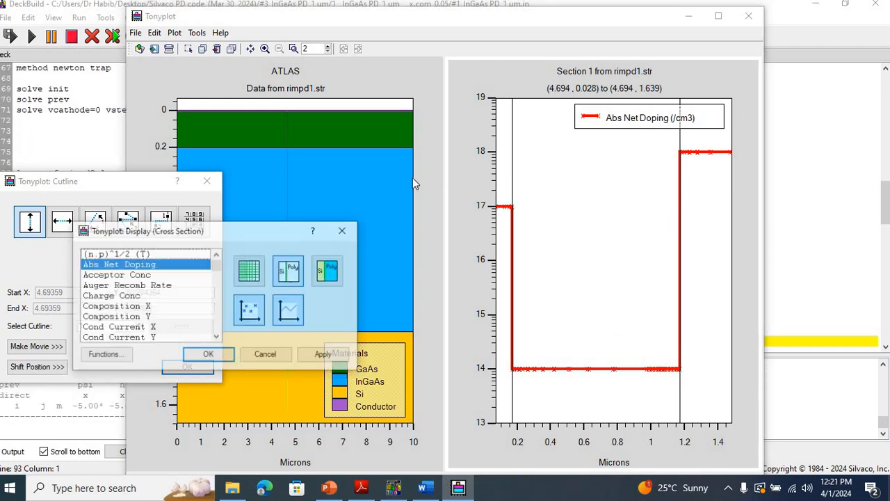
click(193, 267)
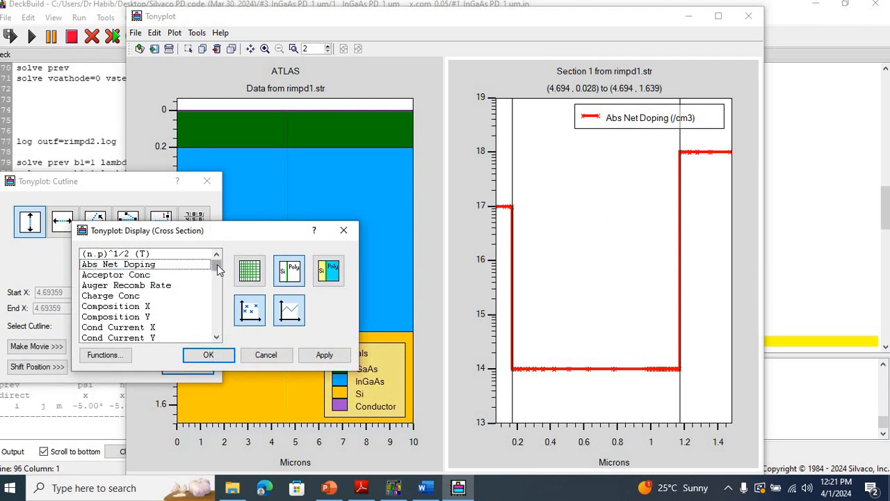
drag(217, 271, 217, 286)
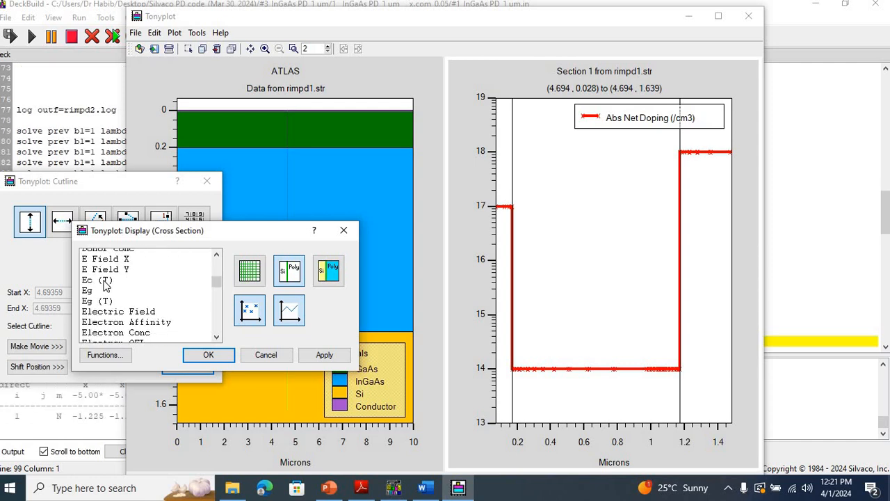
click(210, 280)
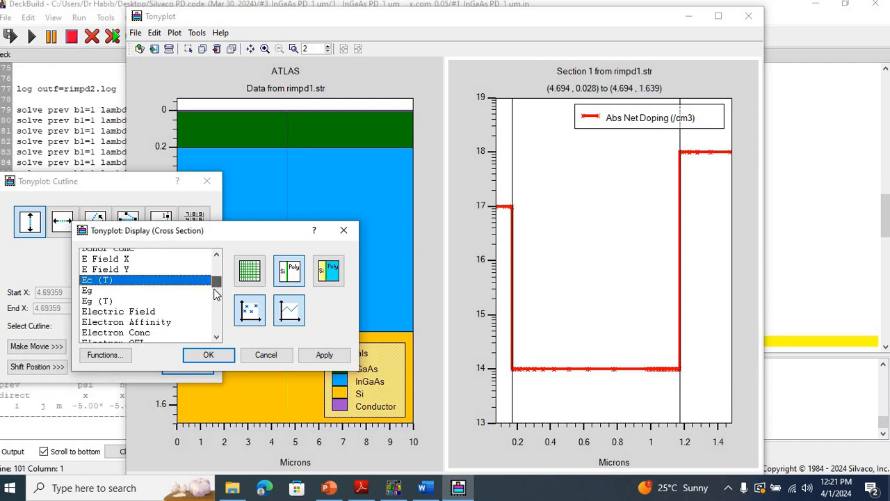
scroll(210, 290, down, 1)
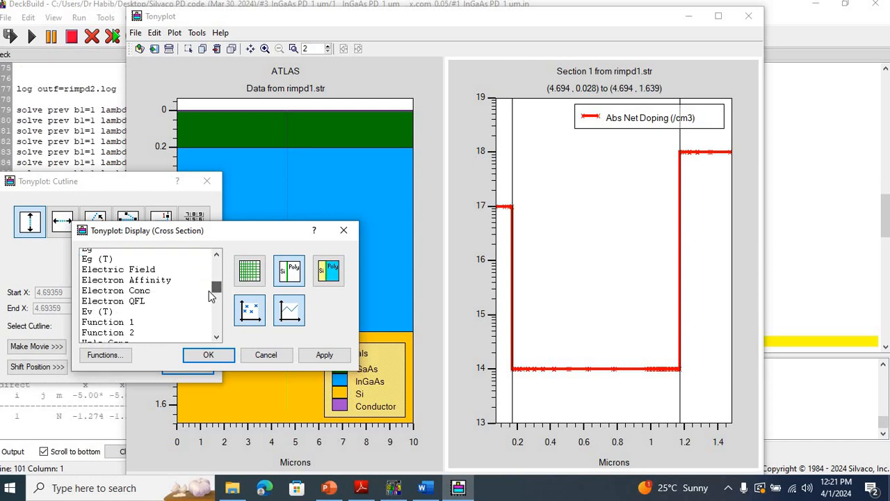
click(124, 312)
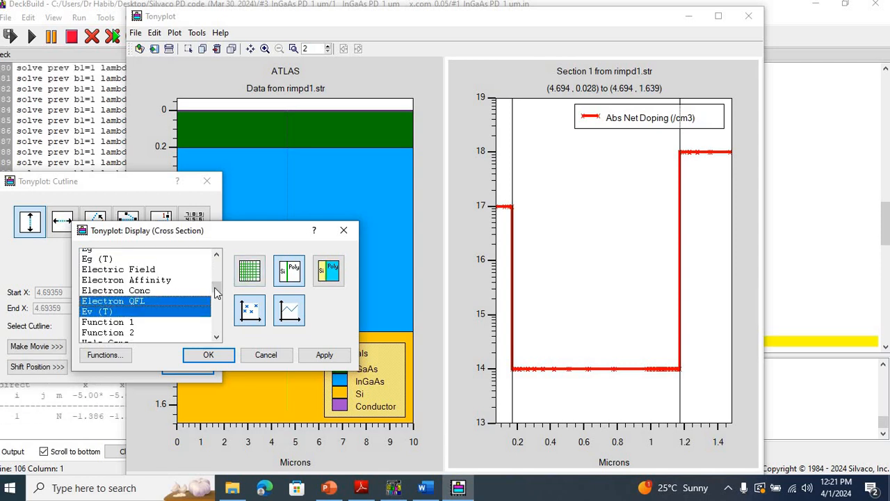
scroll(214, 300, down, 2)
scroll(214, 301, down, 1)
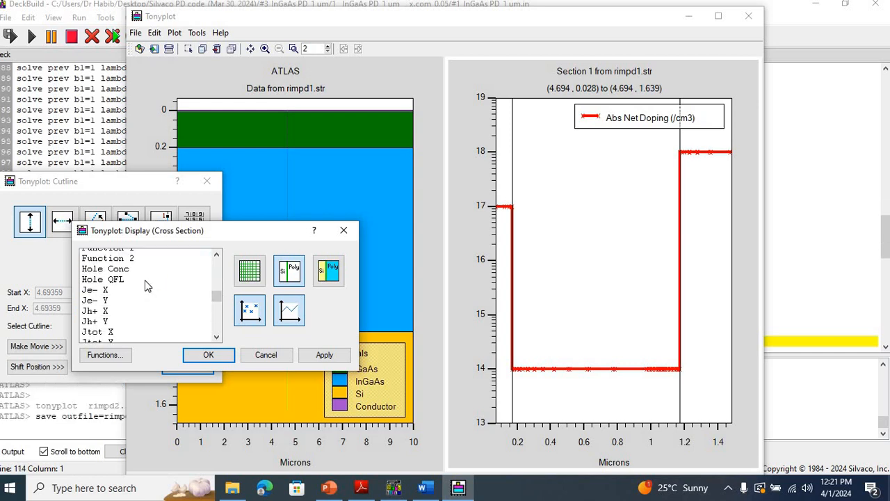
click(139, 281)
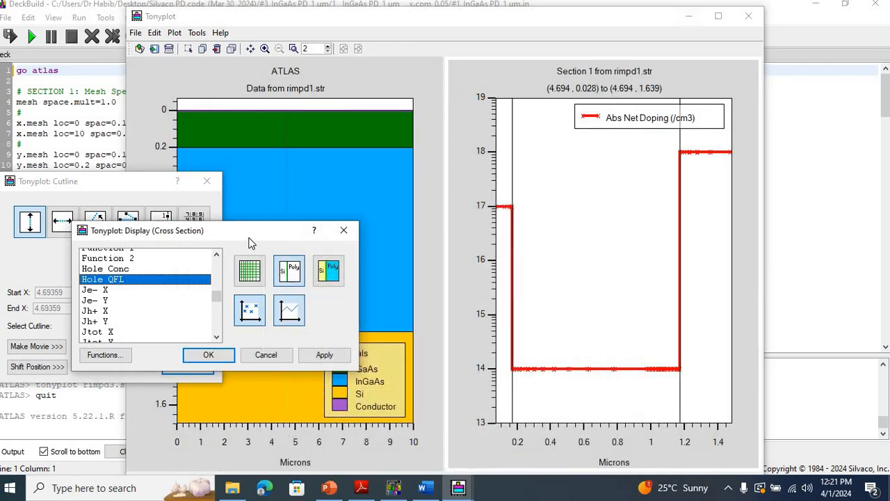
Step: Turn off the region boundaries and data point markers for the cross-section and accept the display settings
click(281, 269)
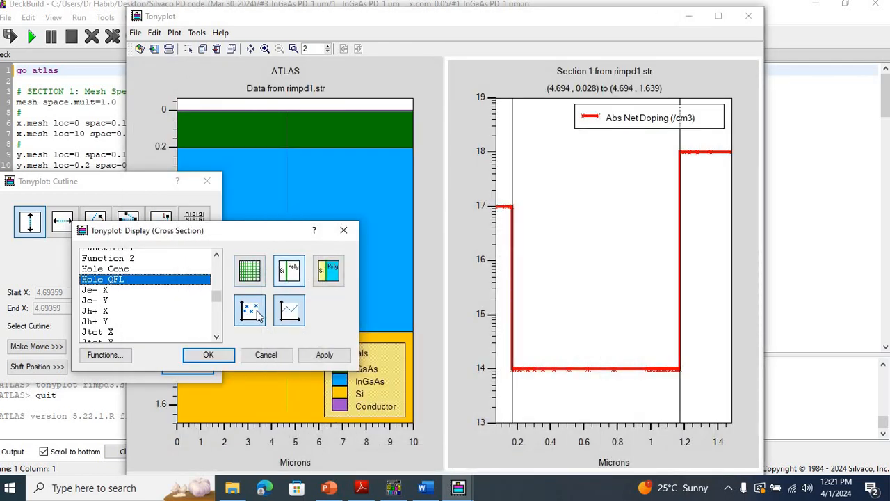
click(256, 316)
click(328, 352)
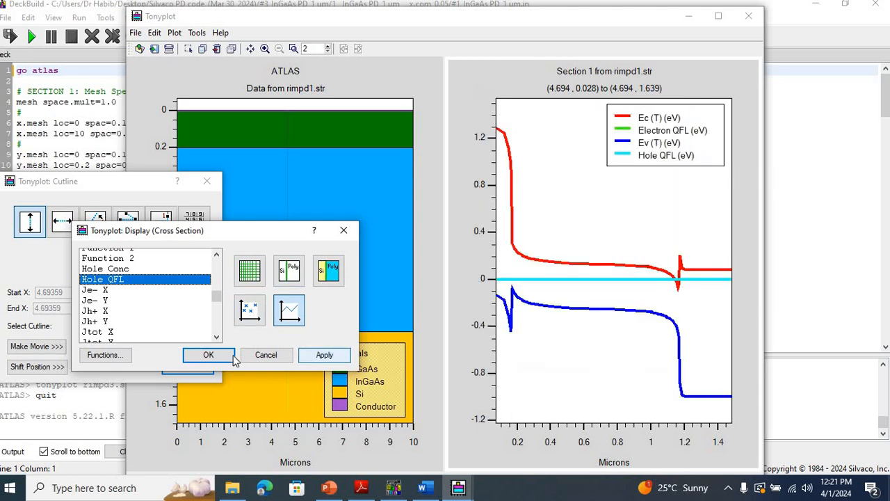
click(227, 356)
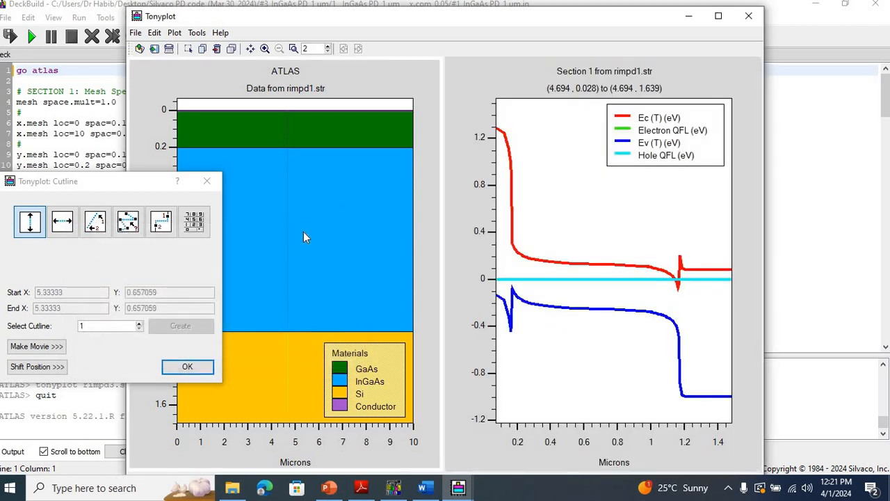
Step: Delete the layer structure plot beside the energy band diagram, examine the enlarged diagram, and close its plot window
right_click(303, 237)
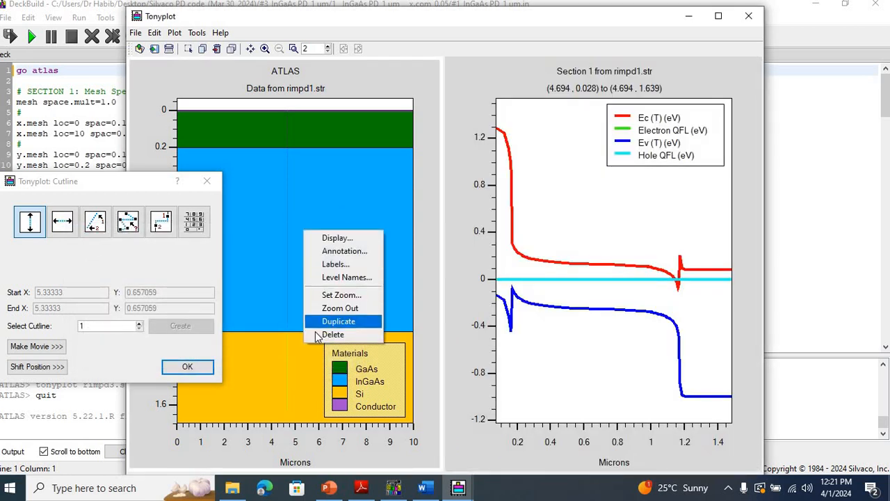
click(327, 334)
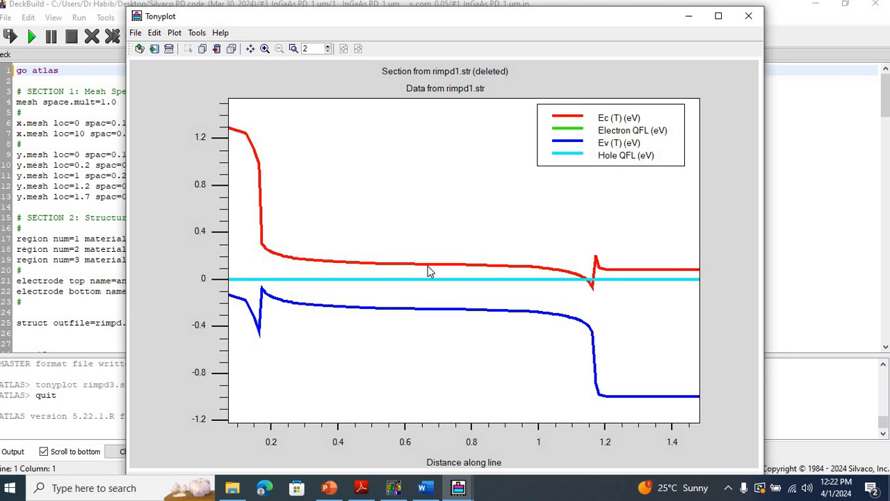
click(747, 17)
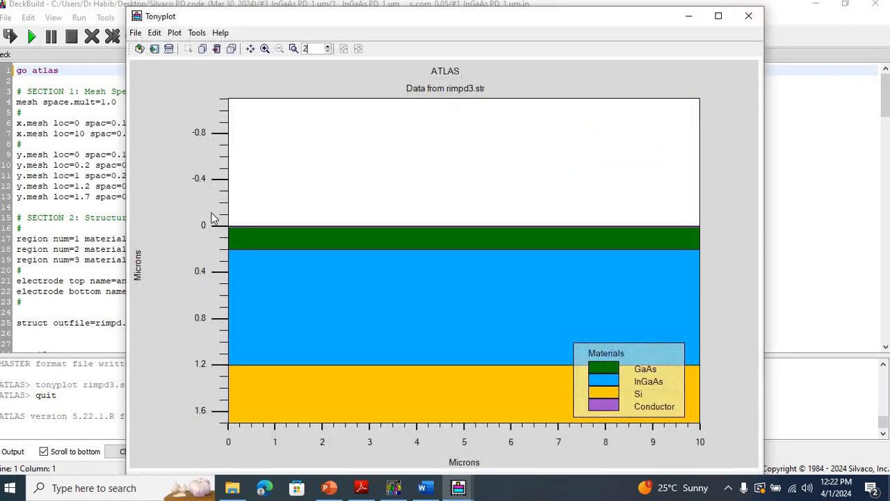
Step: Enable contours for the rimpd3.str structure plot and open the contour definition settings
drag(213, 218, 708, 426)
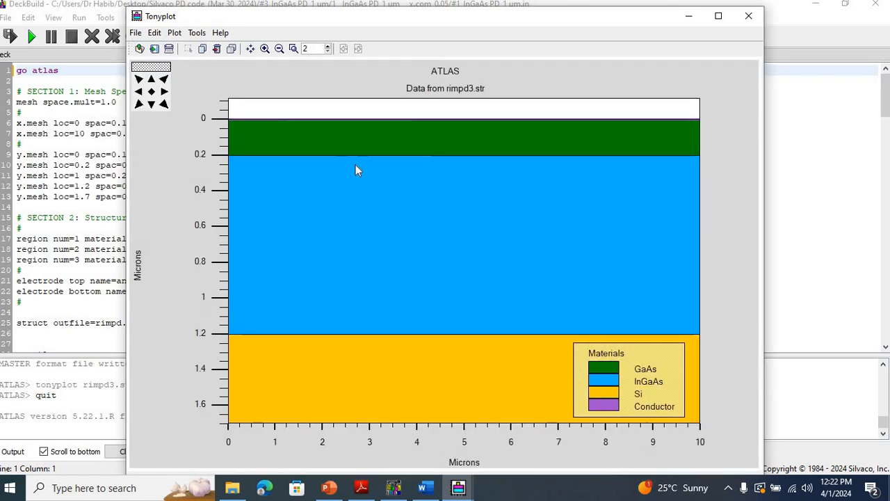
right_click(355, 165)
click(375, 171)
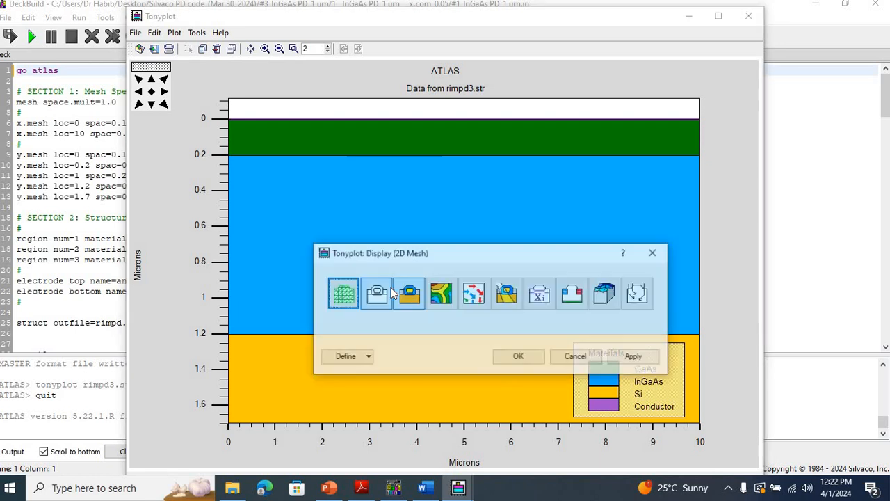
click(433, 298)
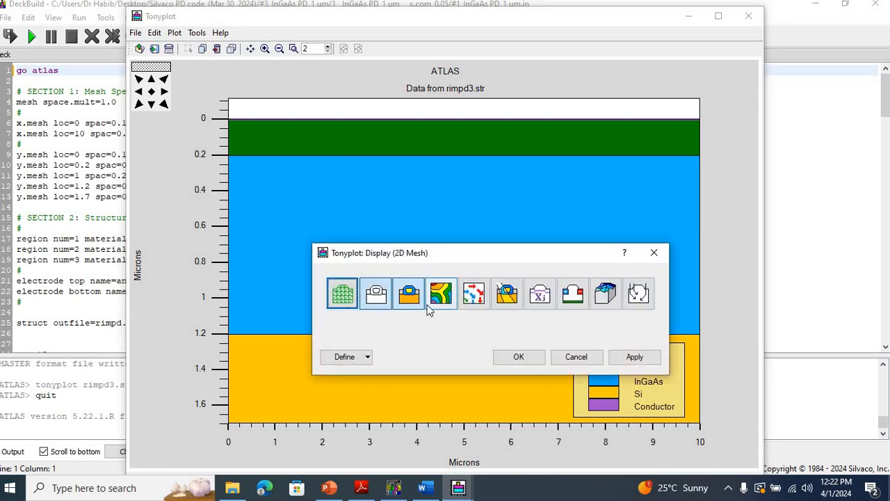
click(369, 357)
click(371, 383)
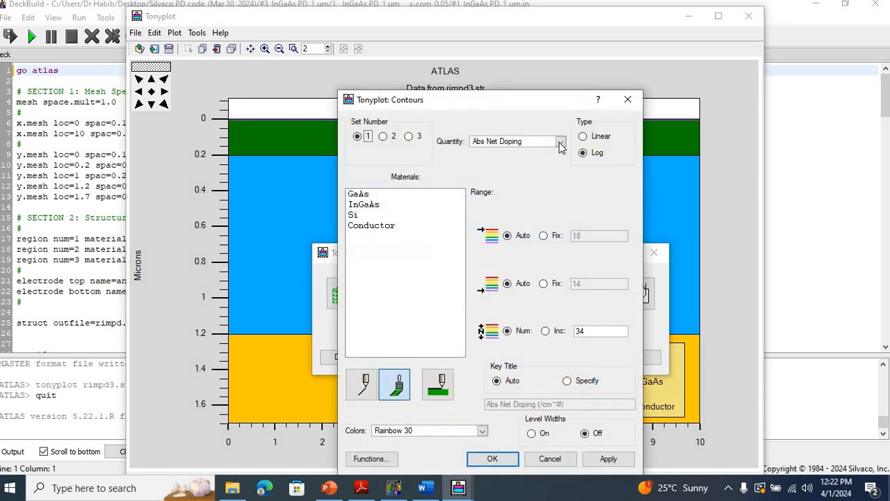
Step: Set the contour quantity to Photogeneration Rate and apply it to the rimpd3.str plot
click(560, 143)
click(562, 201)
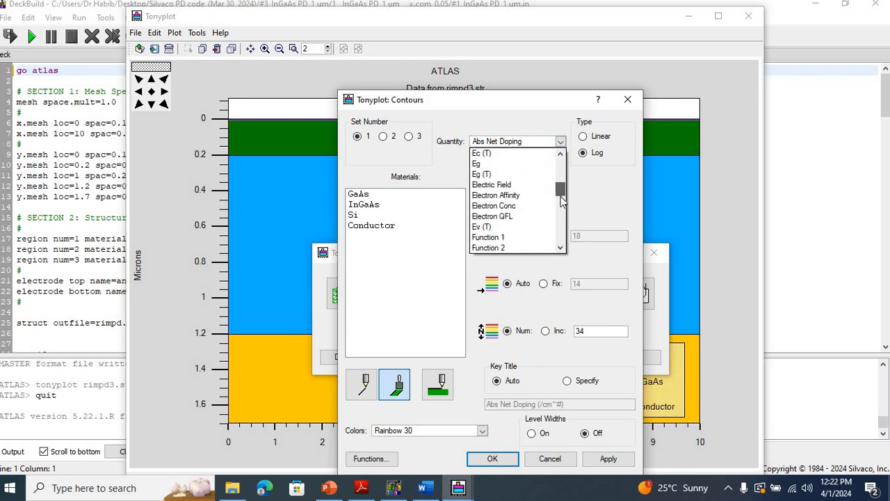
drag(561, 199, 562, 222)
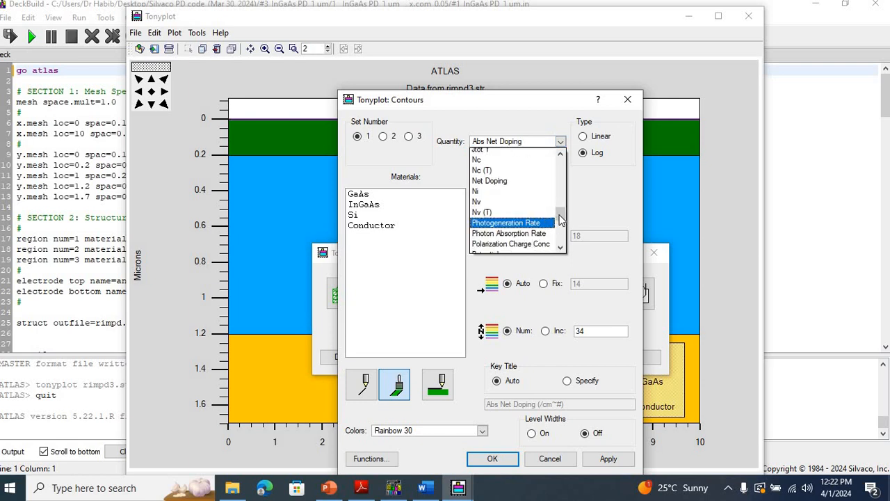
click(548, 224)
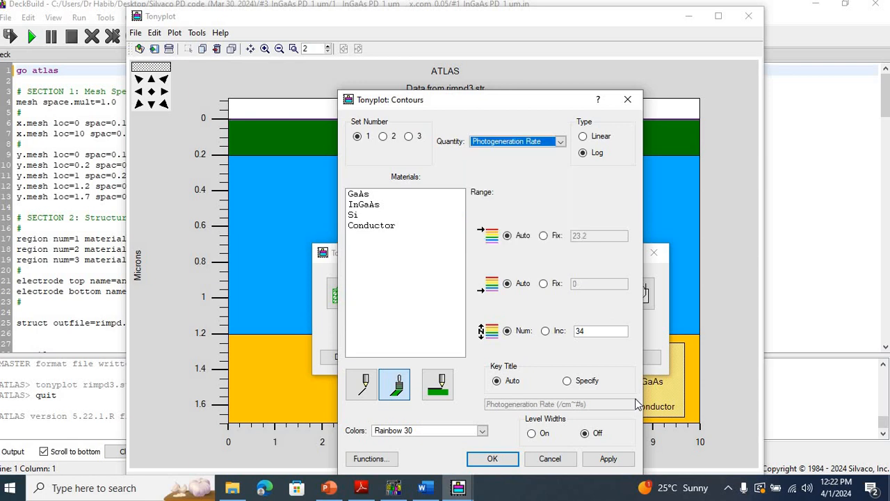
click(604, 462)
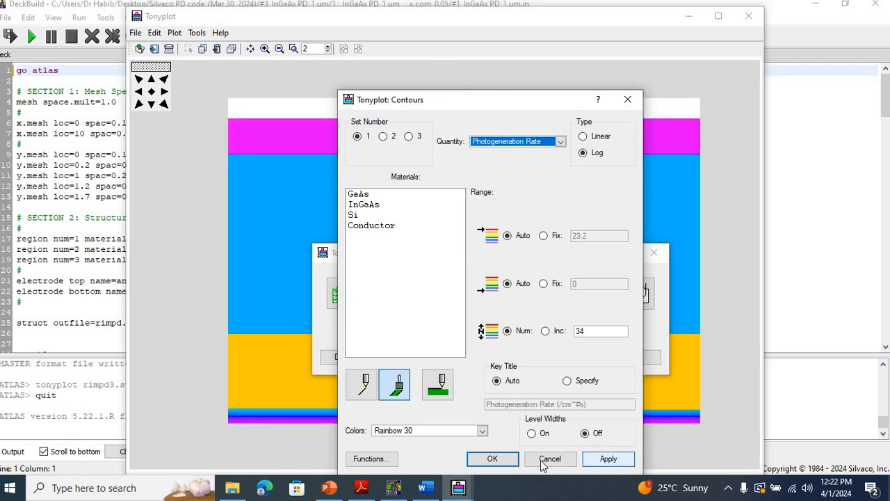
Step: Accept the photogeneration contour settings, close the display settings, and close the rimpd3.str plot window
click(507, 460)
click(509, 462)
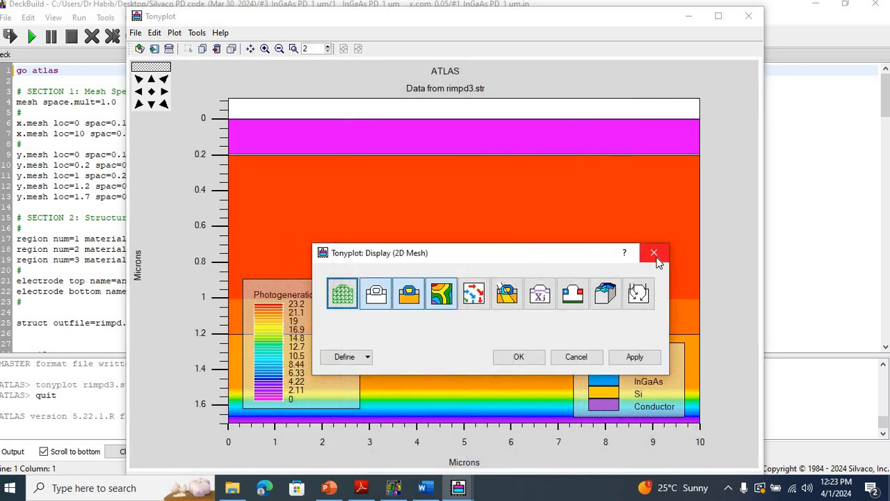
click(653, 253)
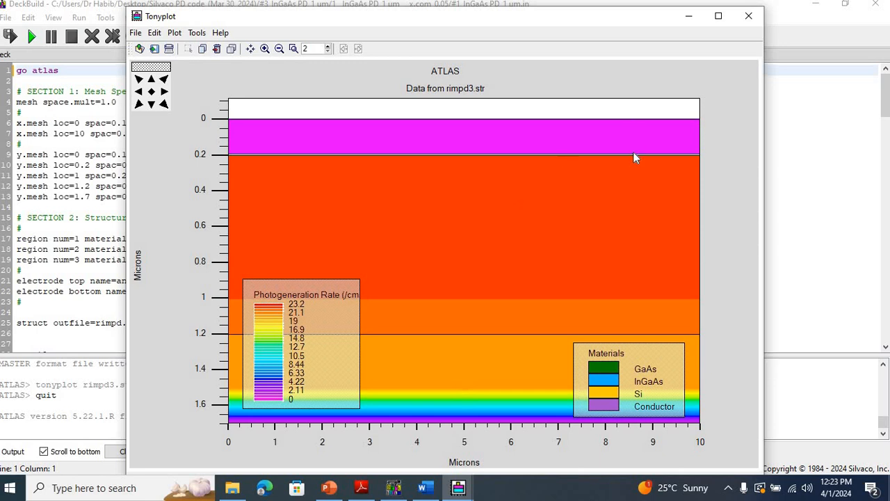
click(749, 16)
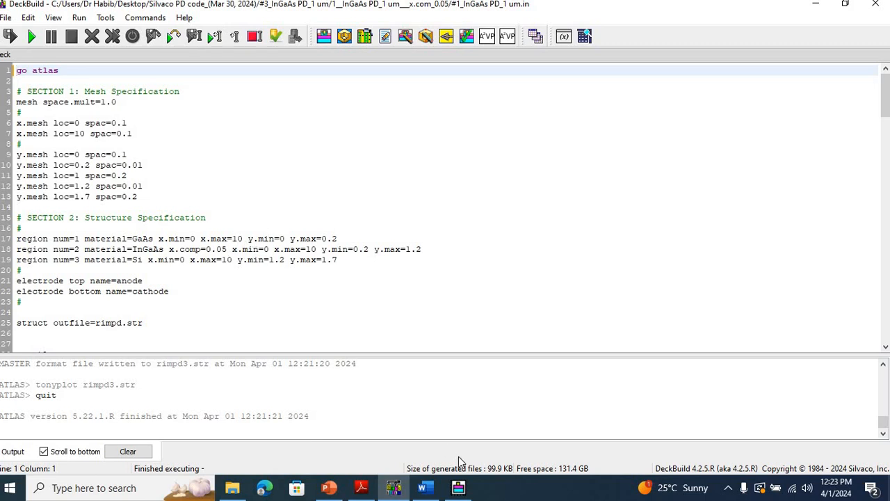
Step: Set the X quantity of the rimpd2.log cathode current plot to Optical wavelength and close its plot window
click(459, 488)
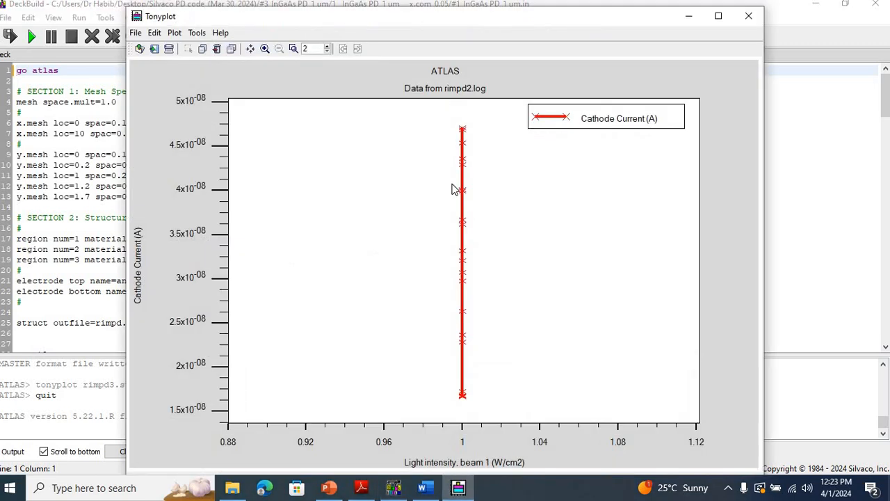
right_click(452, 186)
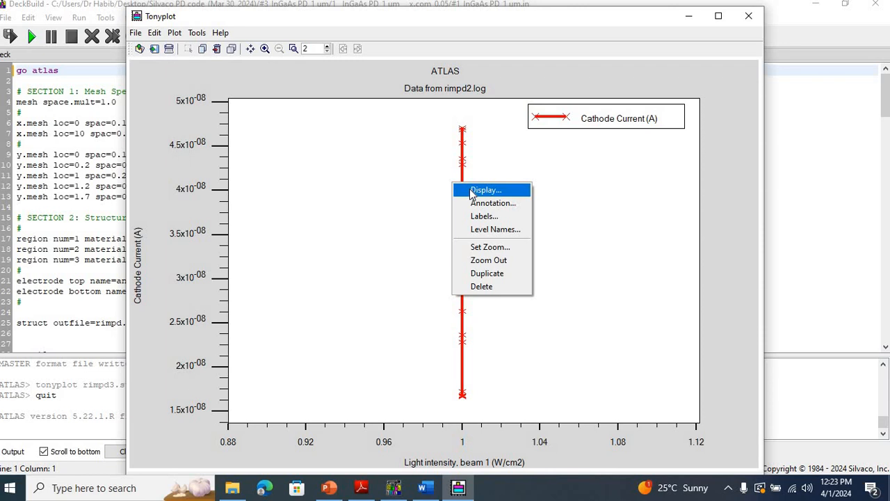
click(485, 190)
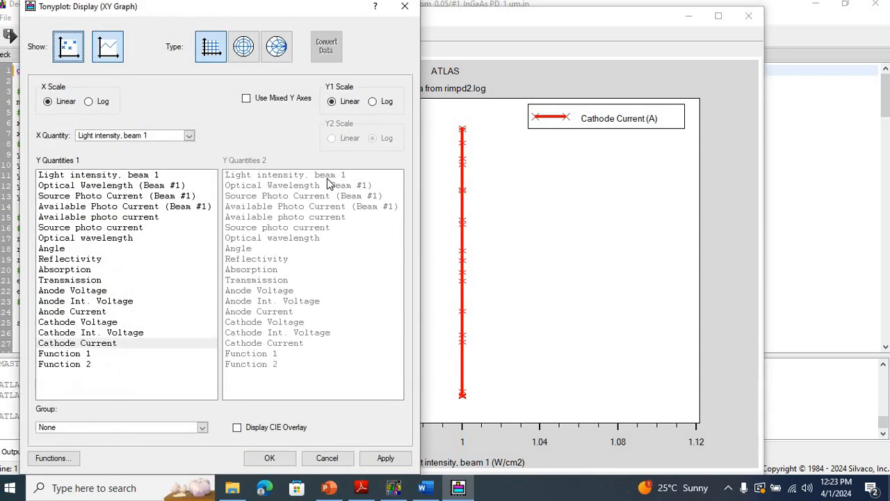
click(190, 138)
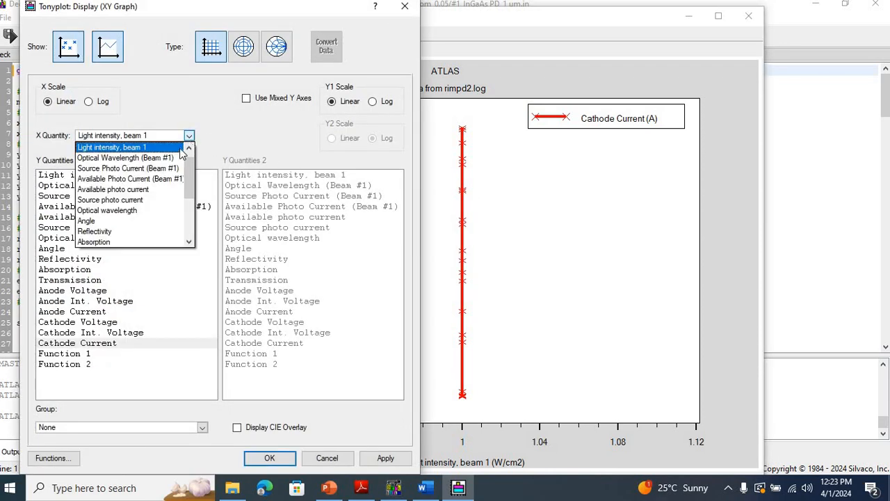
click(146, 212)
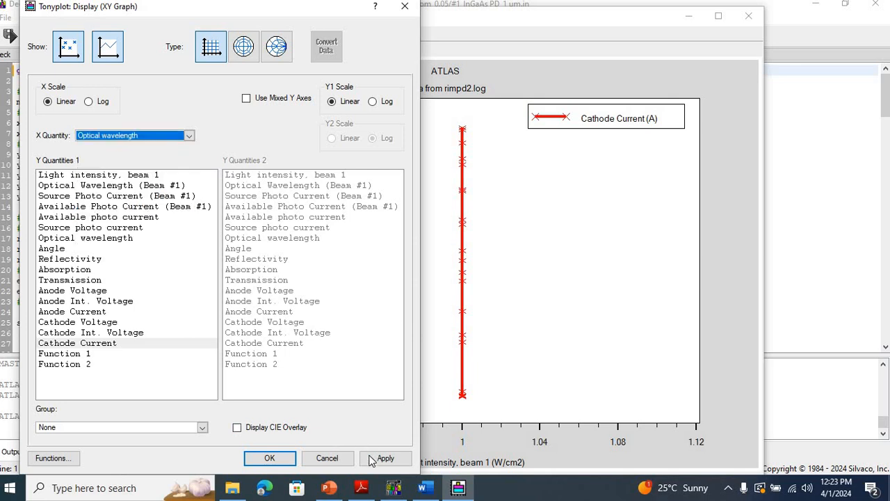
click(291, 459)
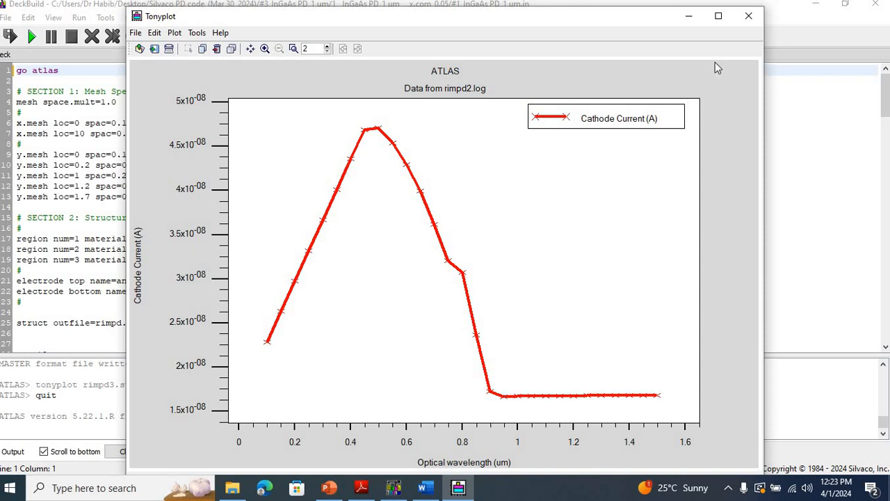
click(748, 16)
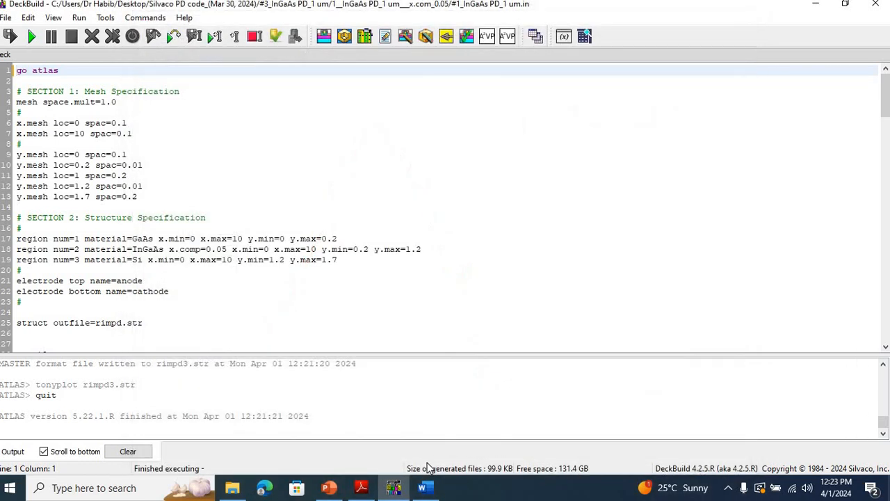
Step: Switch to the PowerPoint presentation and review the GaAs/InGaAs/Si x.com_0.05 result slides from slide 16 to slide 18
click(329, 487)
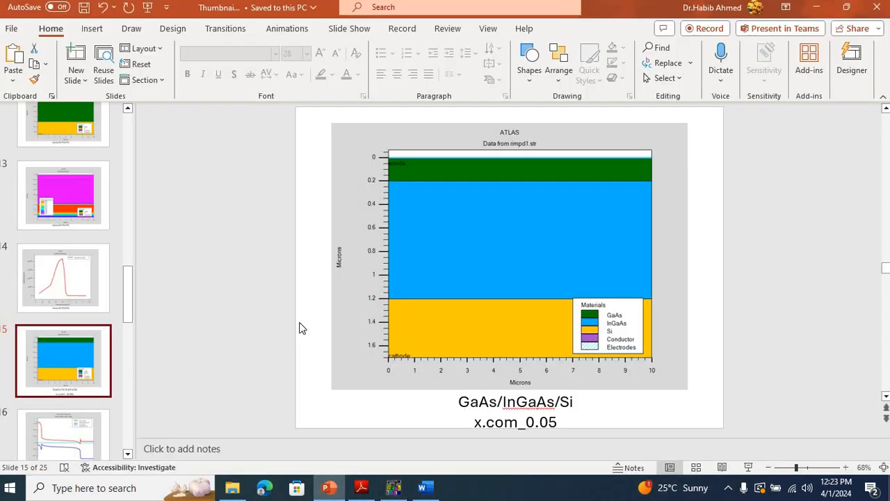
drag(130, 313, 128, 333)
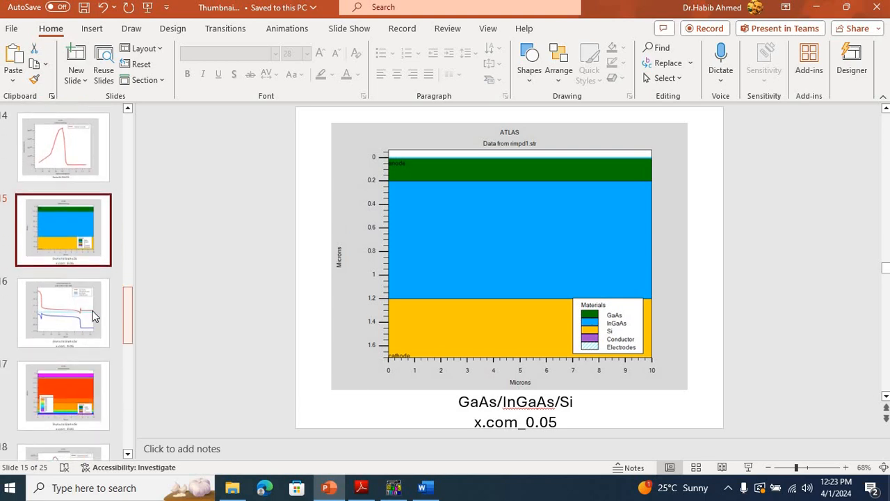
click(95, 316)
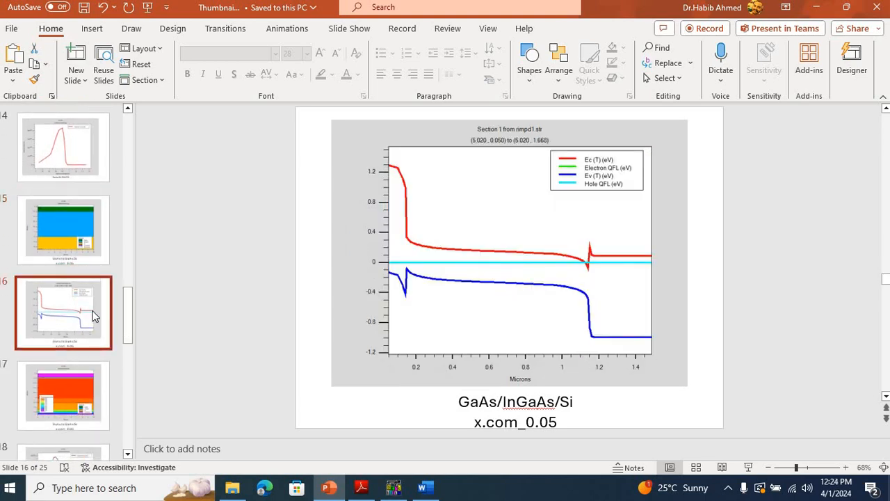
key(Down)
key(Down)
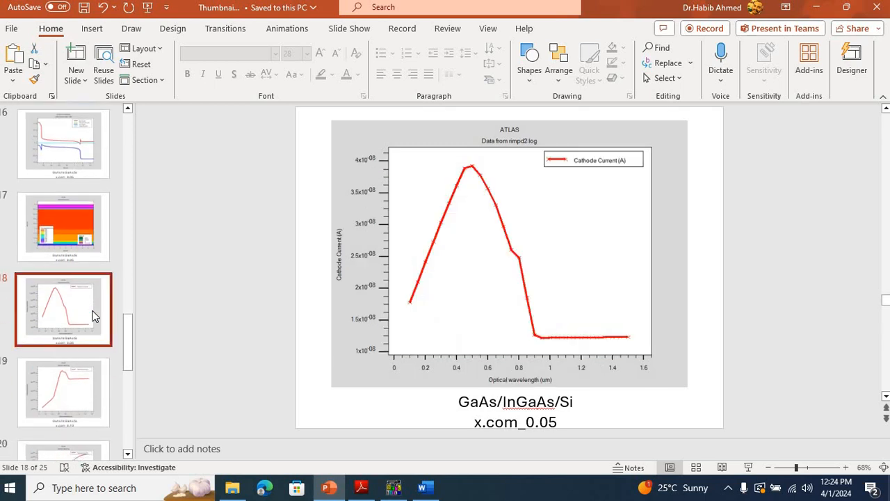